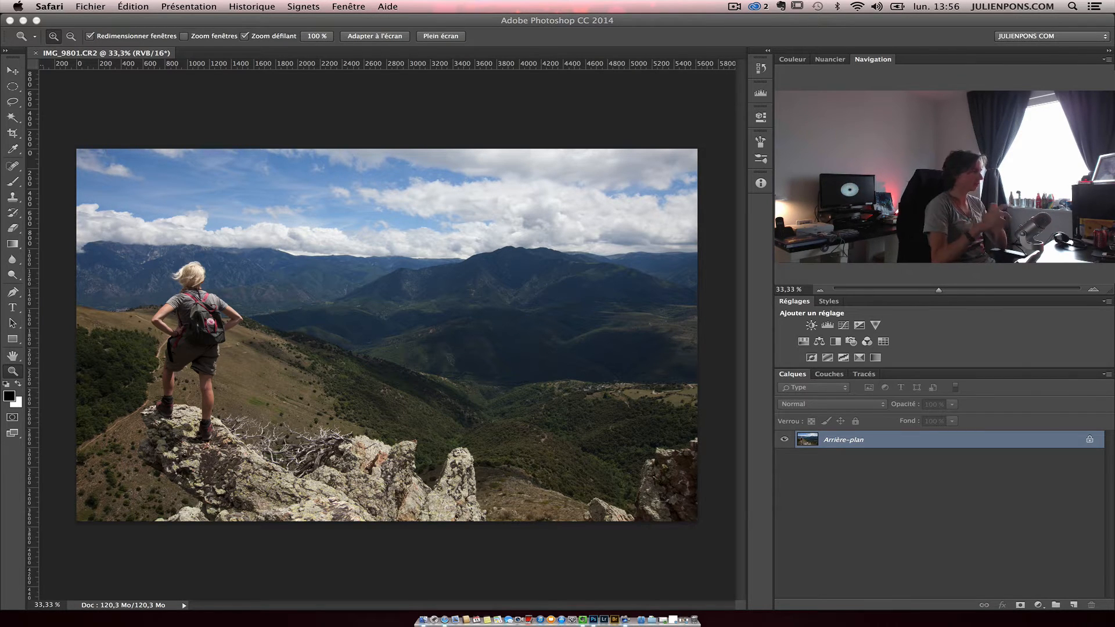
Step: Switch to Safari, look over the Bohem Art Hotel video page on Vimeo, and return to Photoshop
click(450, 617)
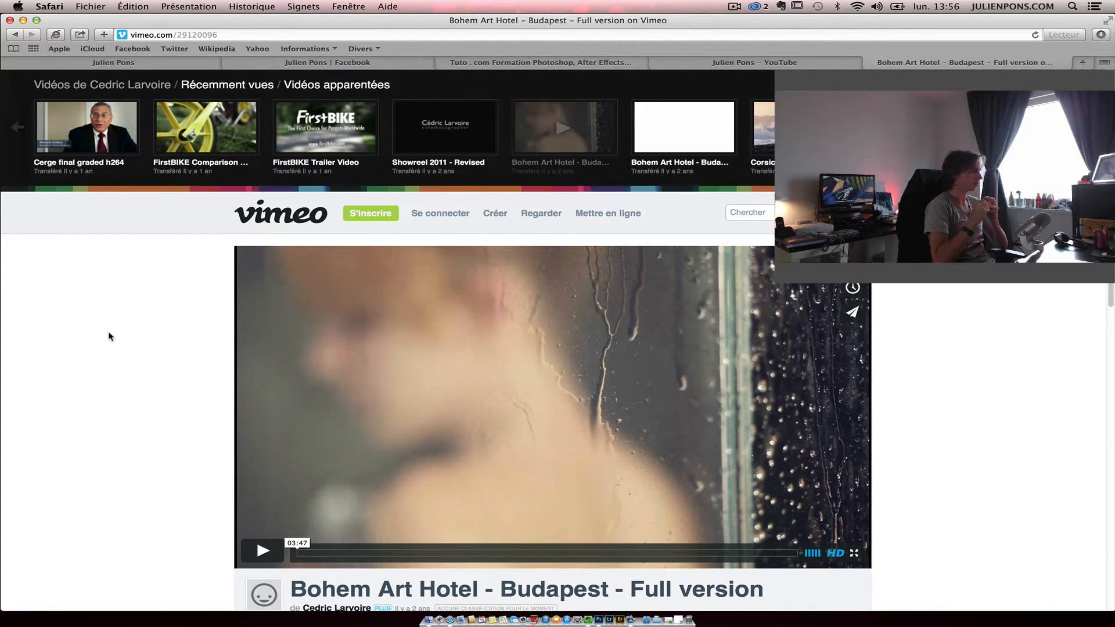
scroll(138, 336, down, 1)
scroll(137, 339, down, 4)
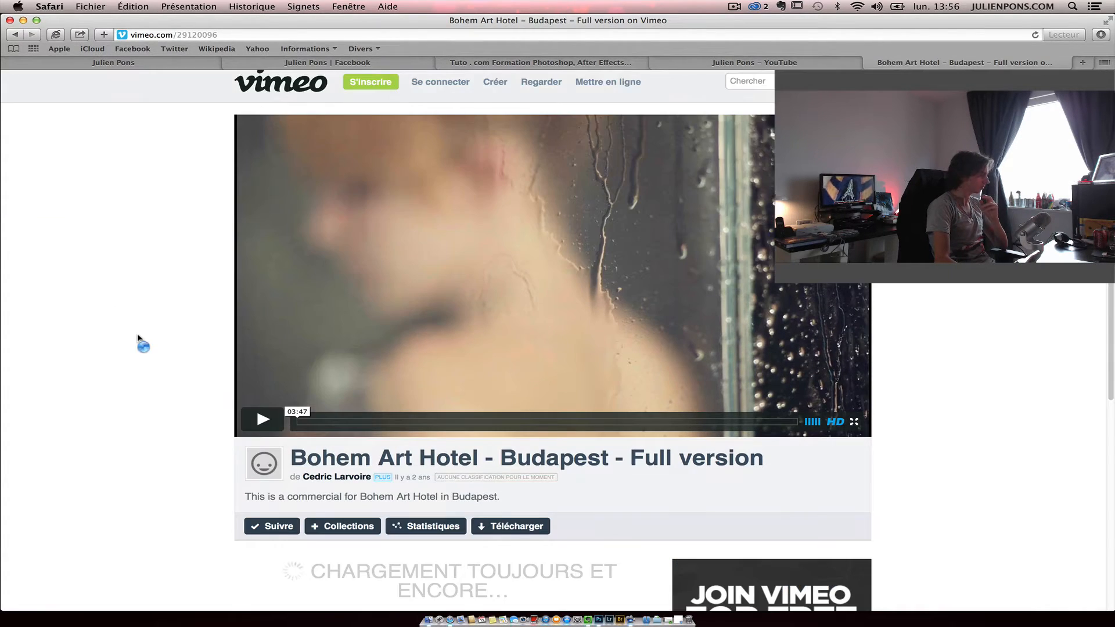
scroll(140, 341, up, 5)
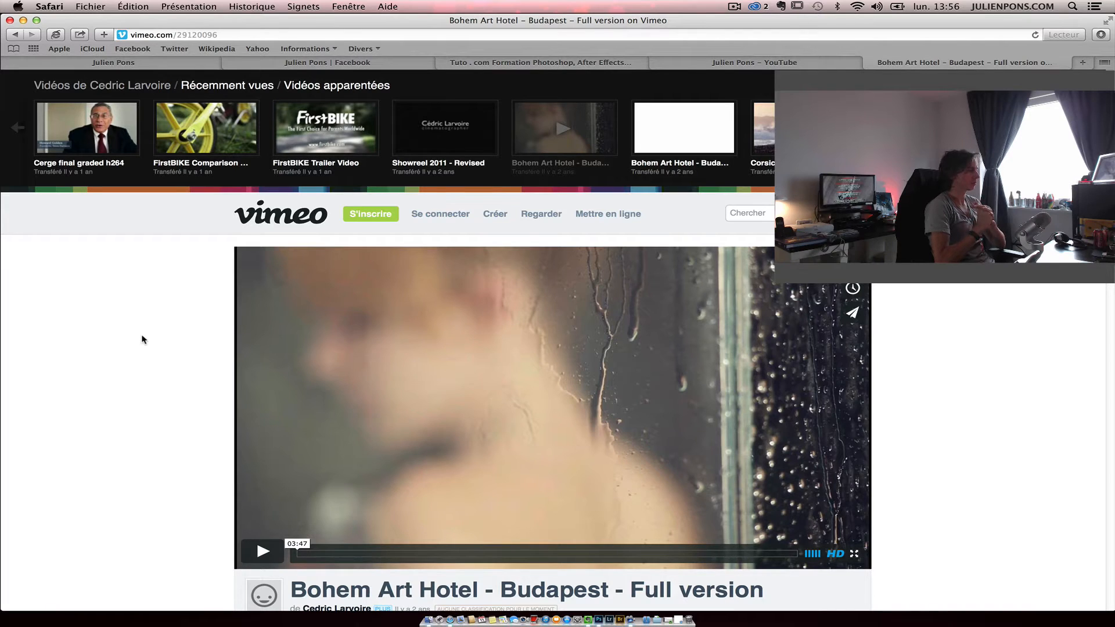
key(super+Tab)
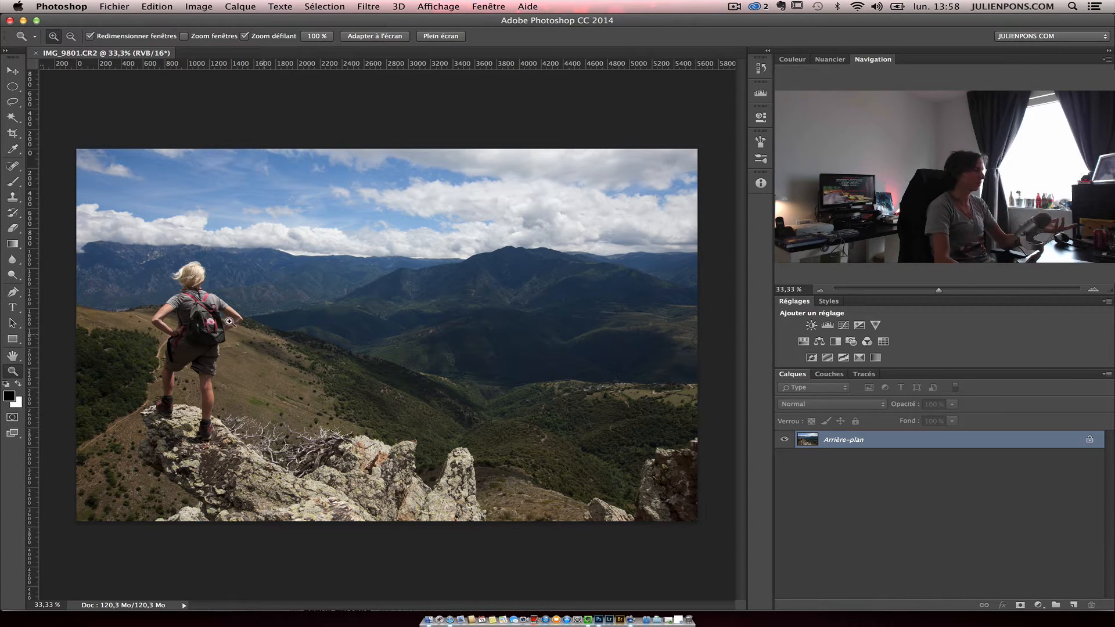
Step: Convert the locked Arrière-plan background into a regular layer named Save
double_click(1045, 439)
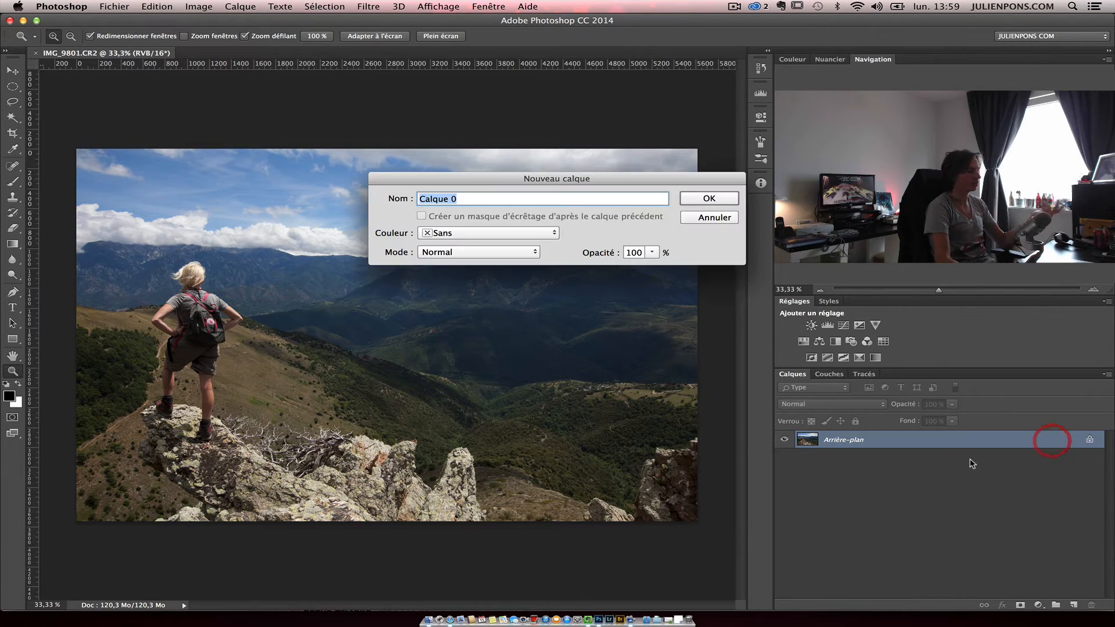
text(Save)
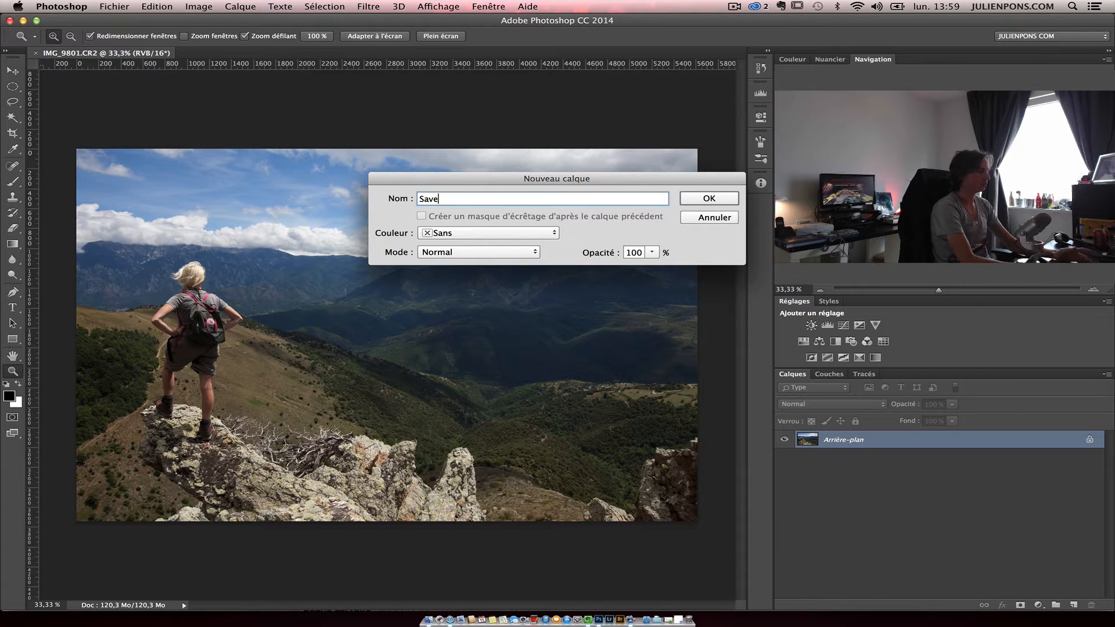
key(Return)
Step: Duplicate the Save layer, hide the original, and rename the copy Dév
key(super+j)
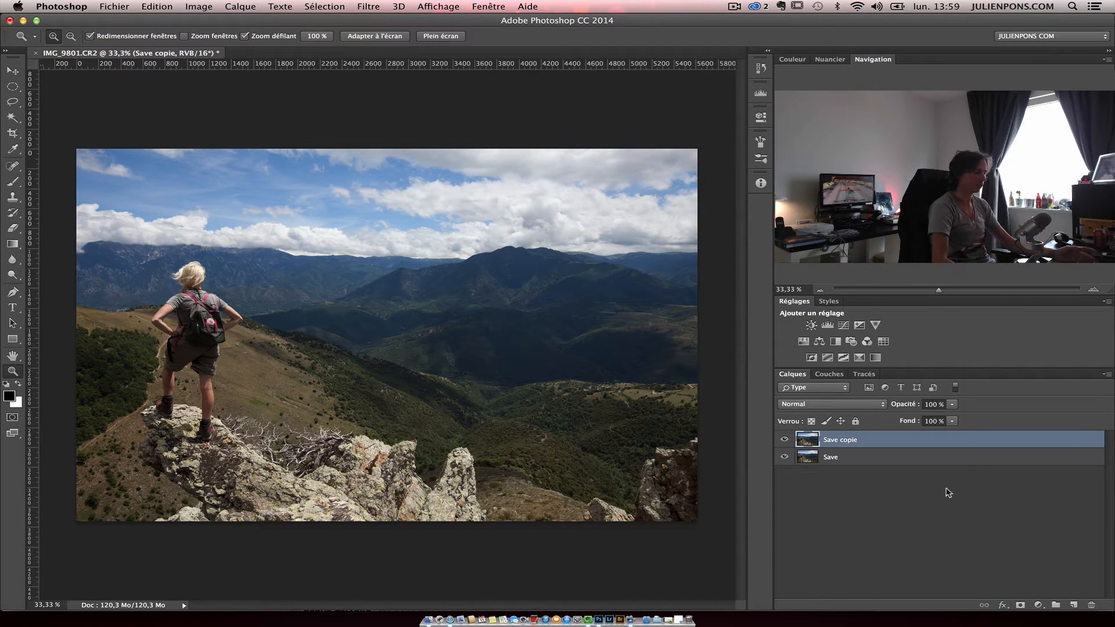
click(784, 457)
double_click(839, 439)
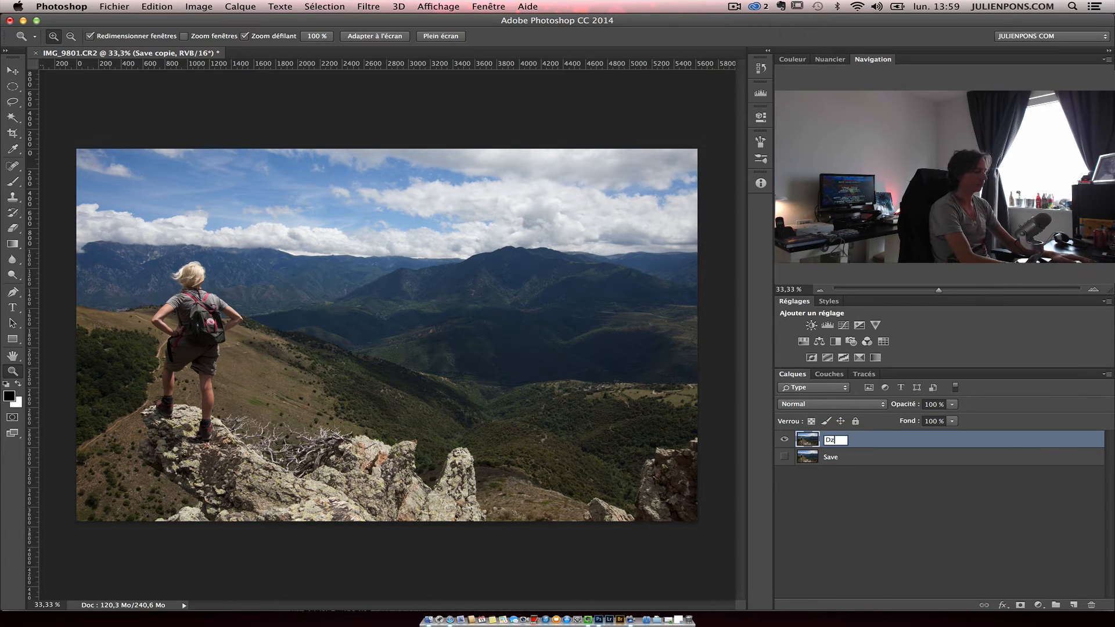
text(Dév)
key(Return)
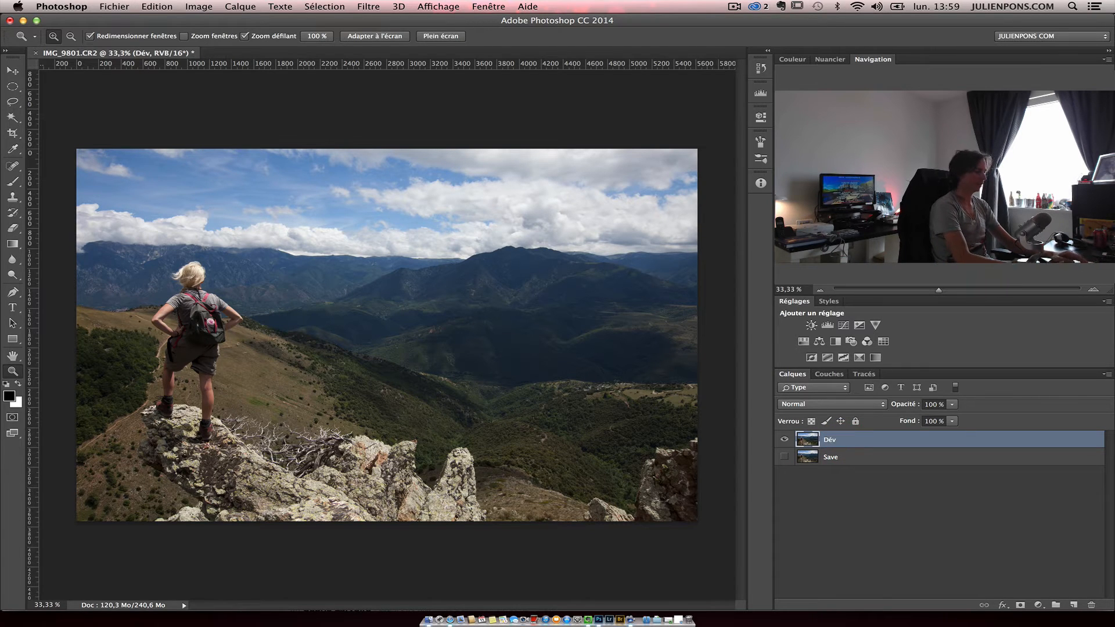
Step: Convert the Dév layer to a smart object for smart filters
click(370, 8)
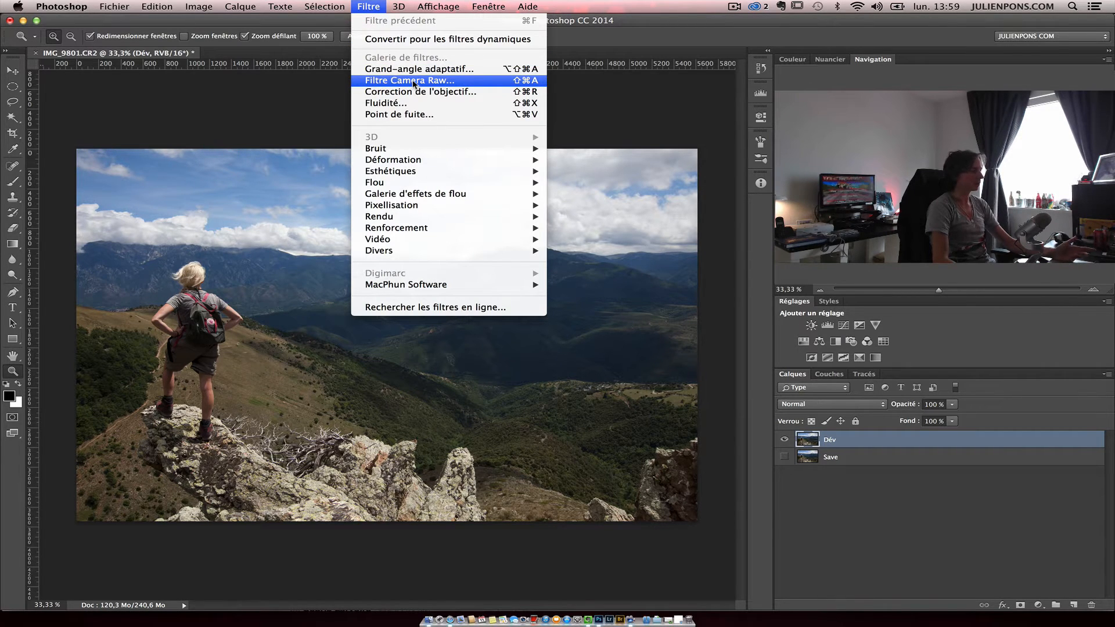
click(413, 39)
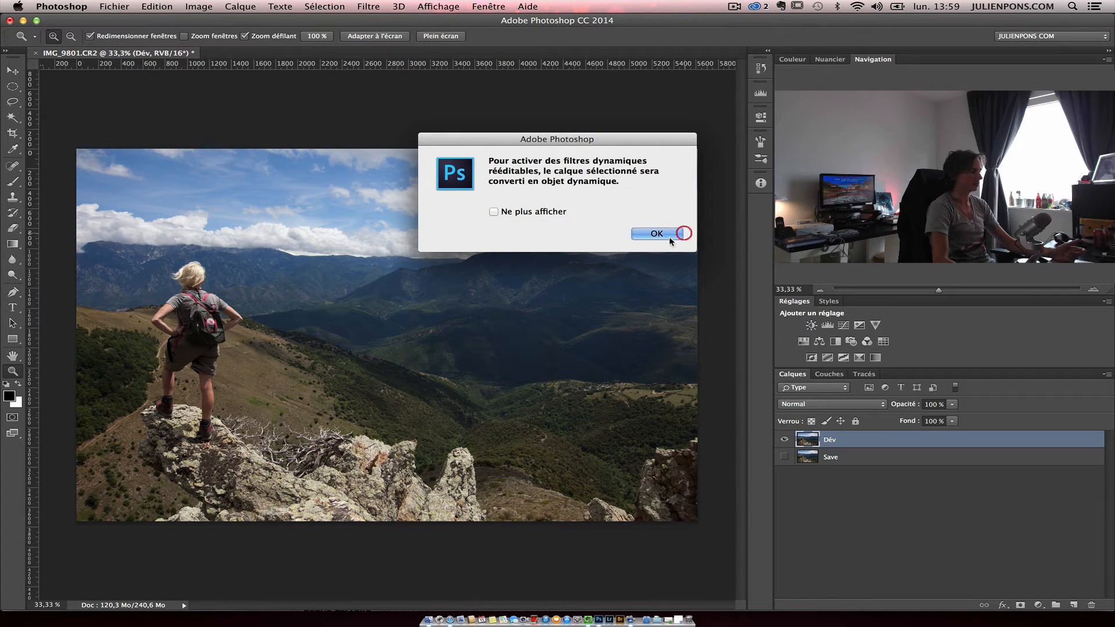
click(667, 235)
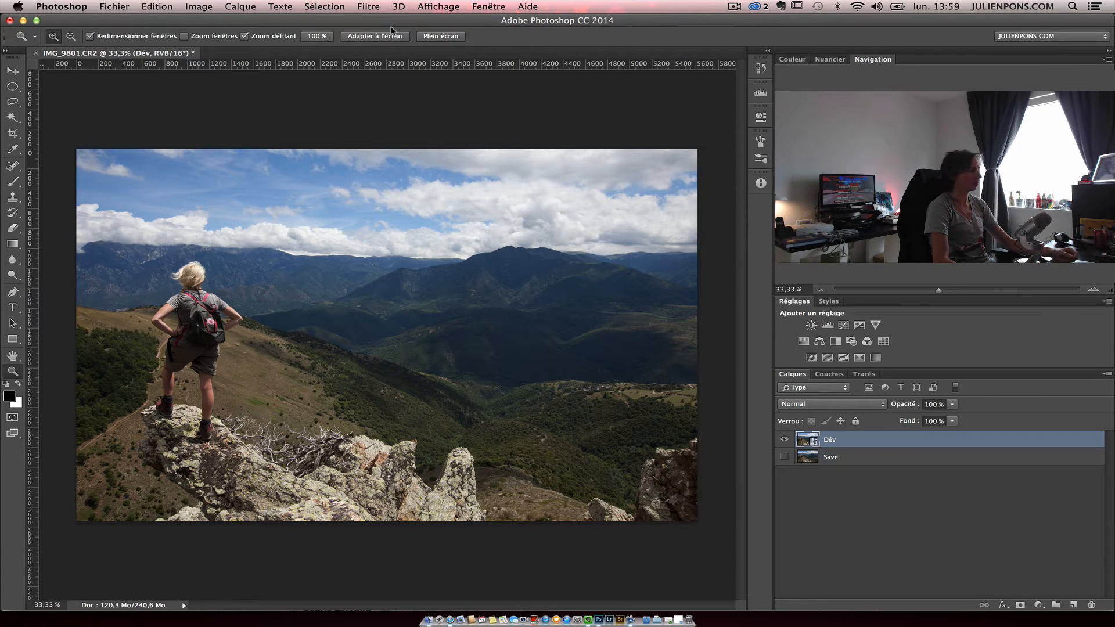
Step: Apply the Camera Raw filter to the Dév layer, trying Clarté at +100 and -100 before setting it to +99
click(368, 6)
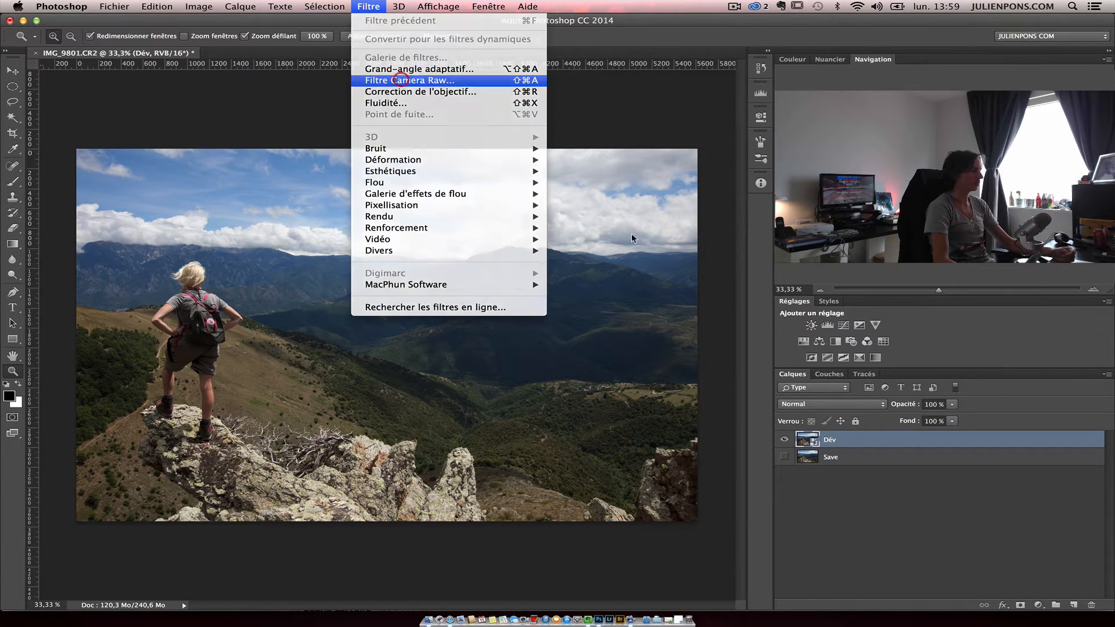
click(399, 80)
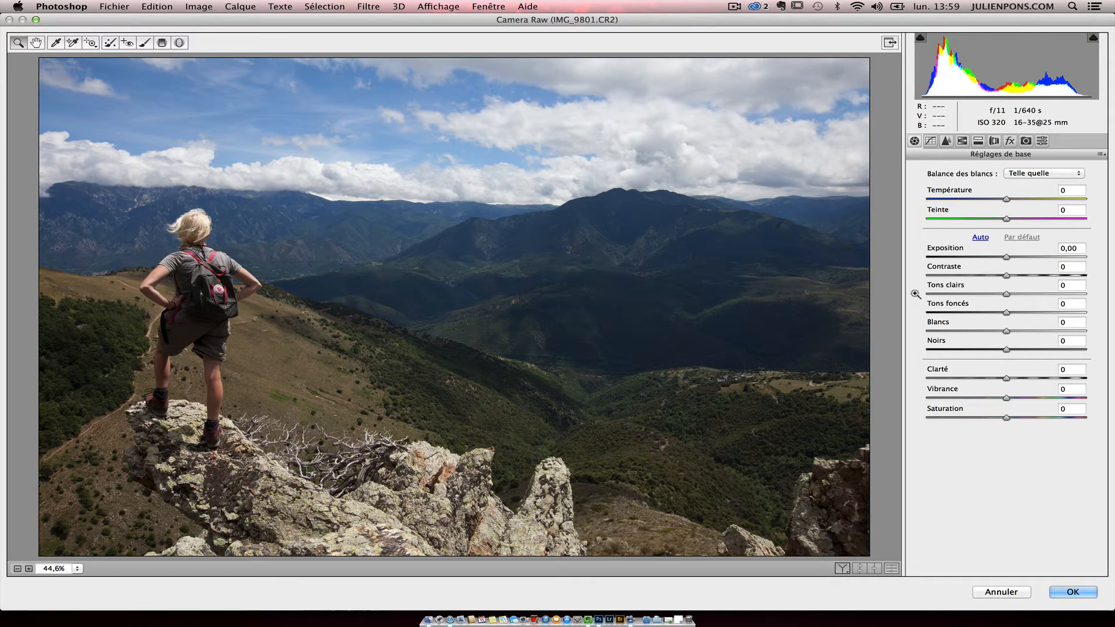
drag(1006, 378, 1091, 375)
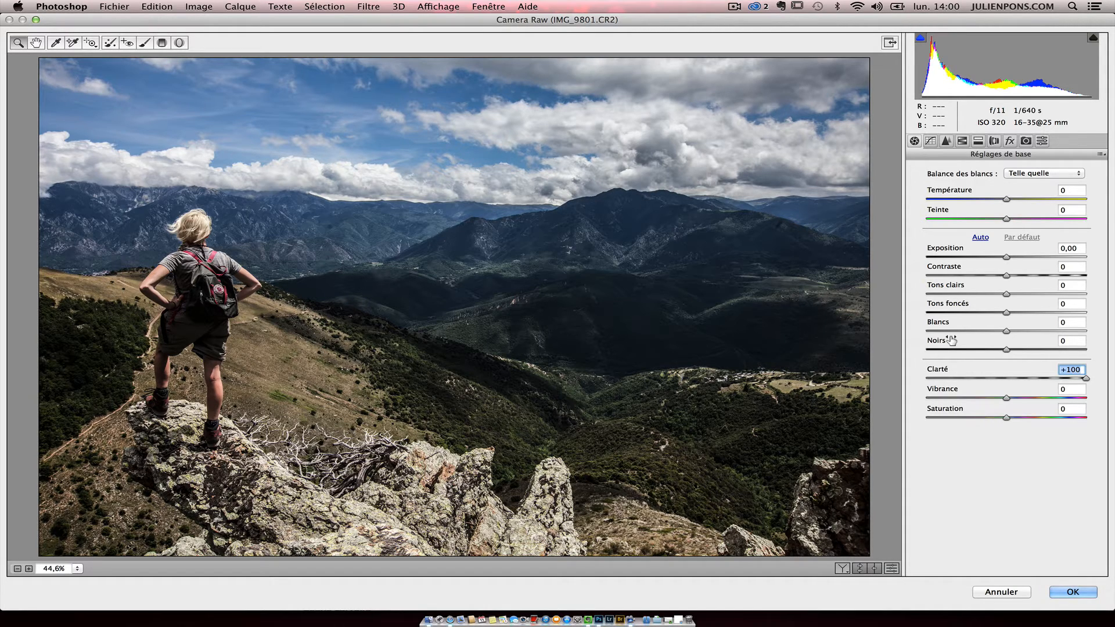
click(988, 378)
drag(904, 373, 860, 371)
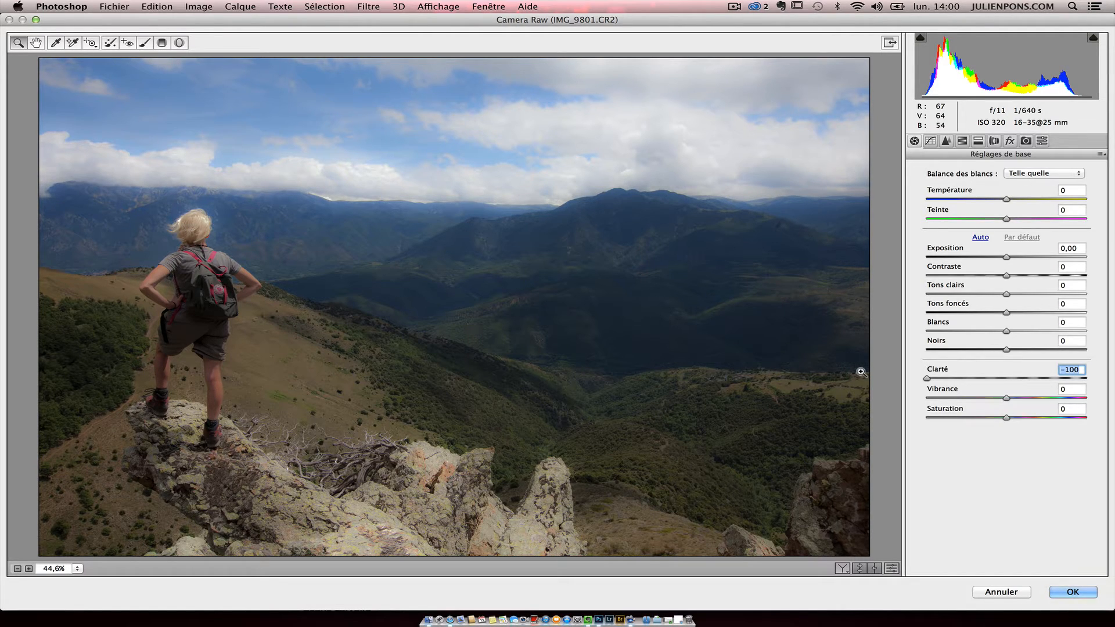
click(985, 378)
drag(1001, 376, 1084, 377)
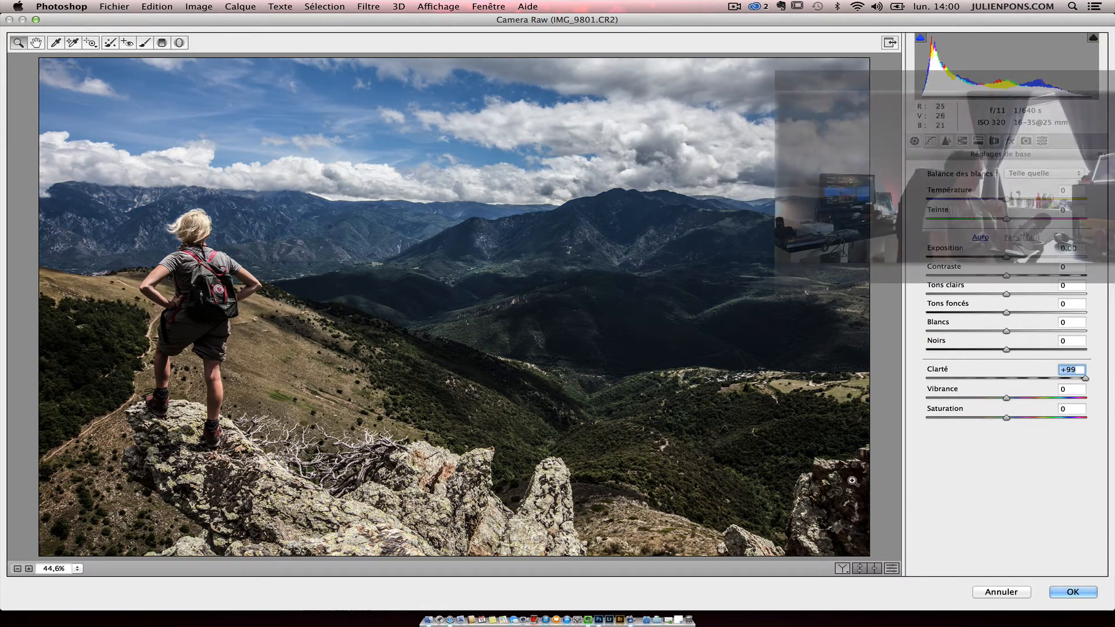
key(Return)
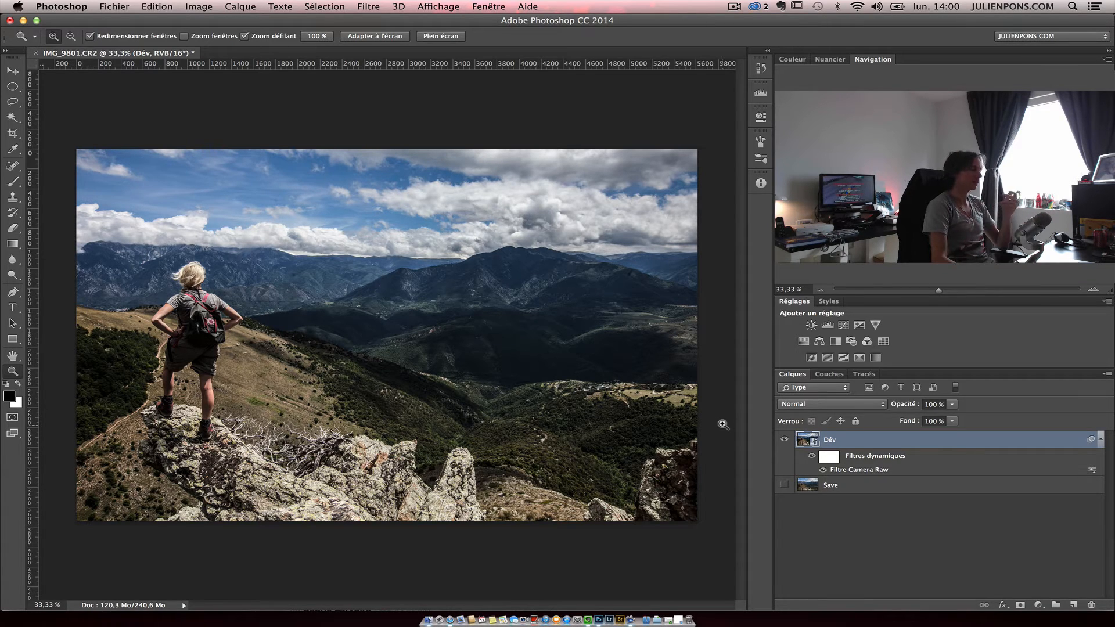
Step: Target the Dév layer's smart filter mask and set up a black Brush of about 1563 px at 100% opacity
click(830, 453)
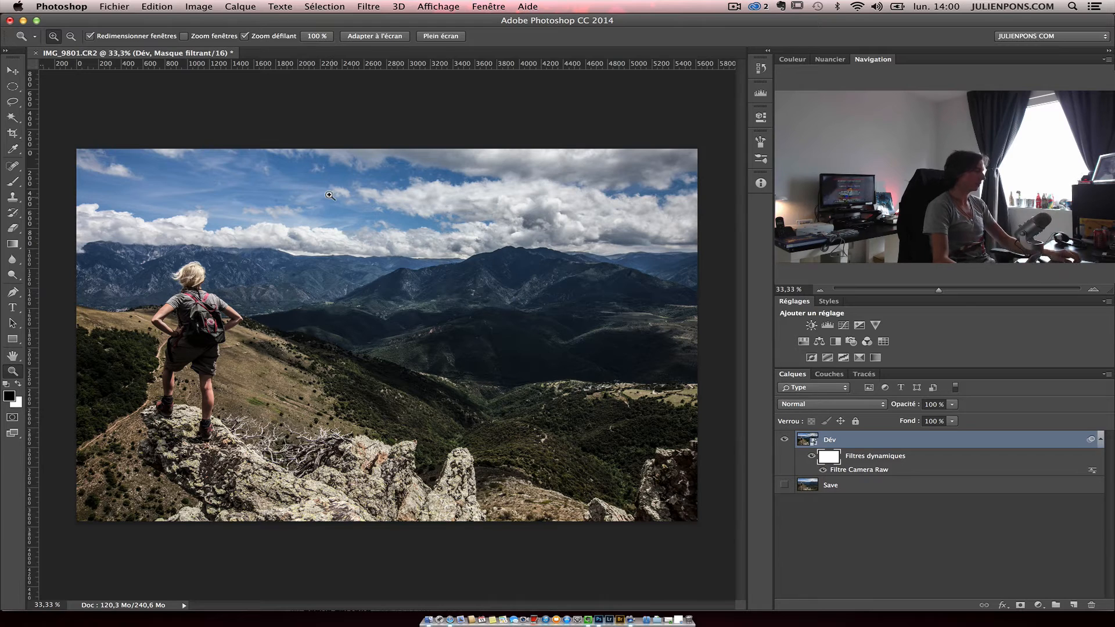
key(b)
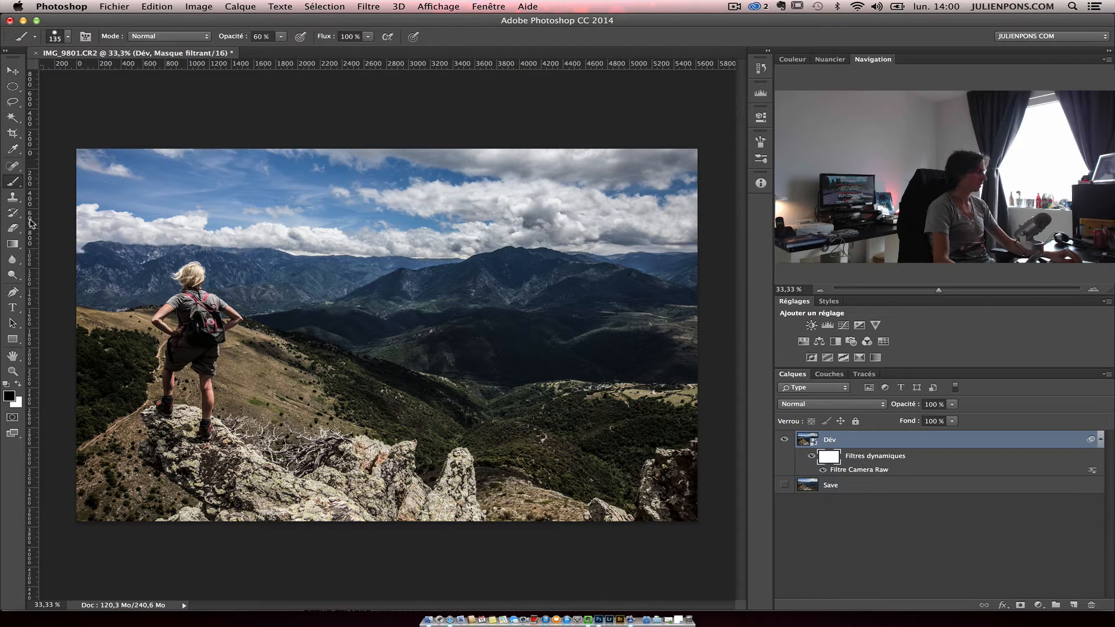
drag(282, 225, 332, 229)
drag(234, 37, 302, 39)
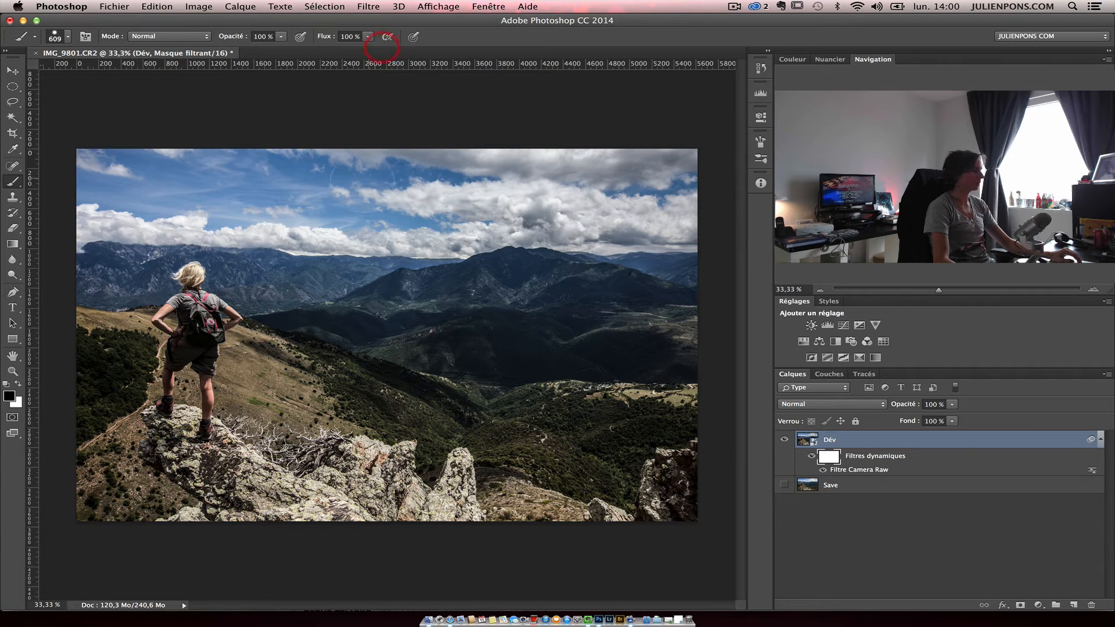
drag(406, 290, 508, 290)
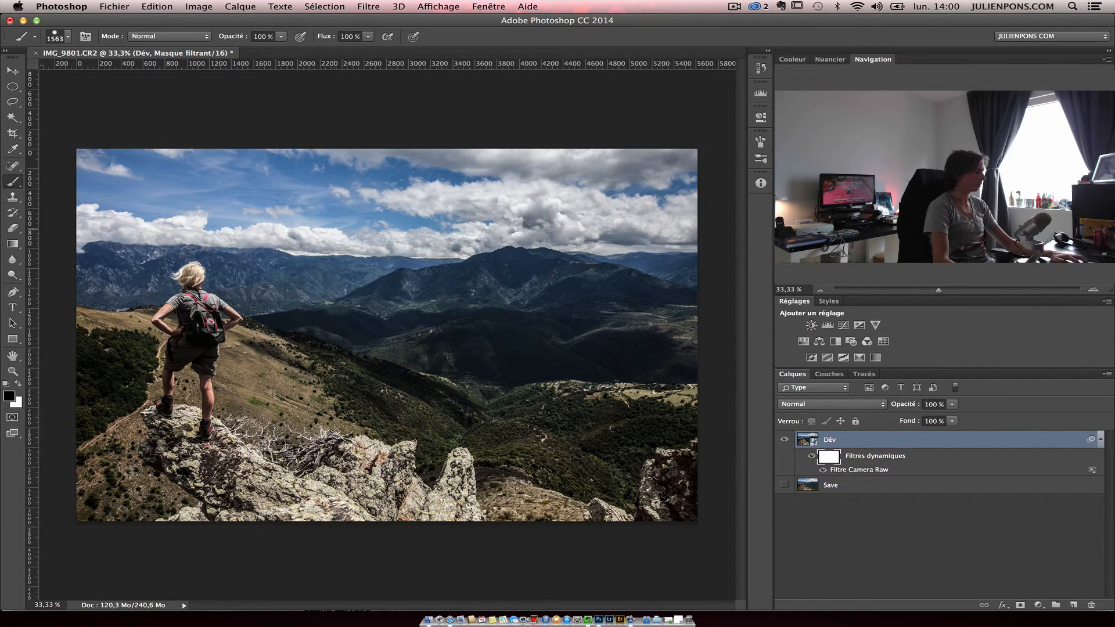
Step: Paint black over the sky and distant mountains on the filter mask, using the mask-only view to fill the area completely
mouse_move(391, 216)
mouse_down()
mouse_move(373, 236)
mouse_move(144, 214)
mouse_move(432, 229)
mouse_move(487, 205)
mouse_move(400, 174)
mouse_move(685, 185)
mouse_move(661, 244)
mouse_move(712, 273)
mouse_move(660, 275)
mouse_move(650, 314)
mouse_move(671, 345)
mouse_move(653, 346)
mouse_move(420, 328)
mouse_move(304, 302)
mouse_move(242, 272)
mouse_move(202, 226)
mouse_move(100, 264)
mouse_move(138, 277)
mouse_move(173, 244)
mouse_move(153, 233)
mouse_move(203, 230)
mouse_move(236, 261)
mouse_move(284, 271)
mouse_move(577, 273)
mouse_move(455, 286)
mouse_up()
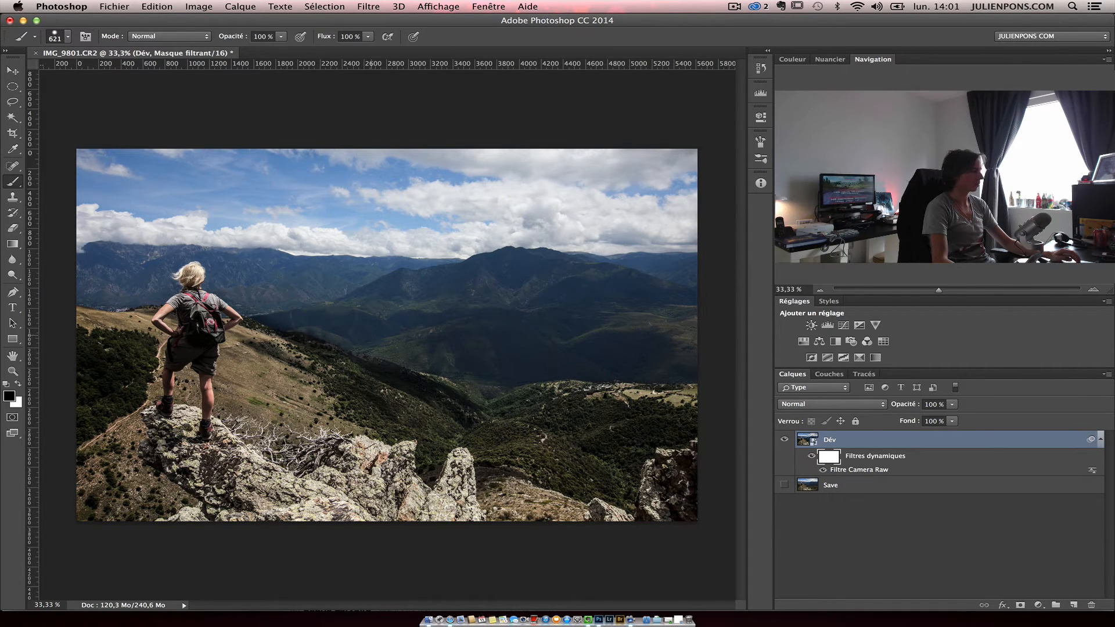
alt+click(827, 458)
mouse_move(587, 291)
mouse_down()
mouse_move(681, 196)
mouse_move(649, 230)
mouse_move(608, 165)
mouse_move(199, 156)
mouse_move(91, 191)
mouse_move(86, 223)
mouse_move(87, 165)
mouse_up()
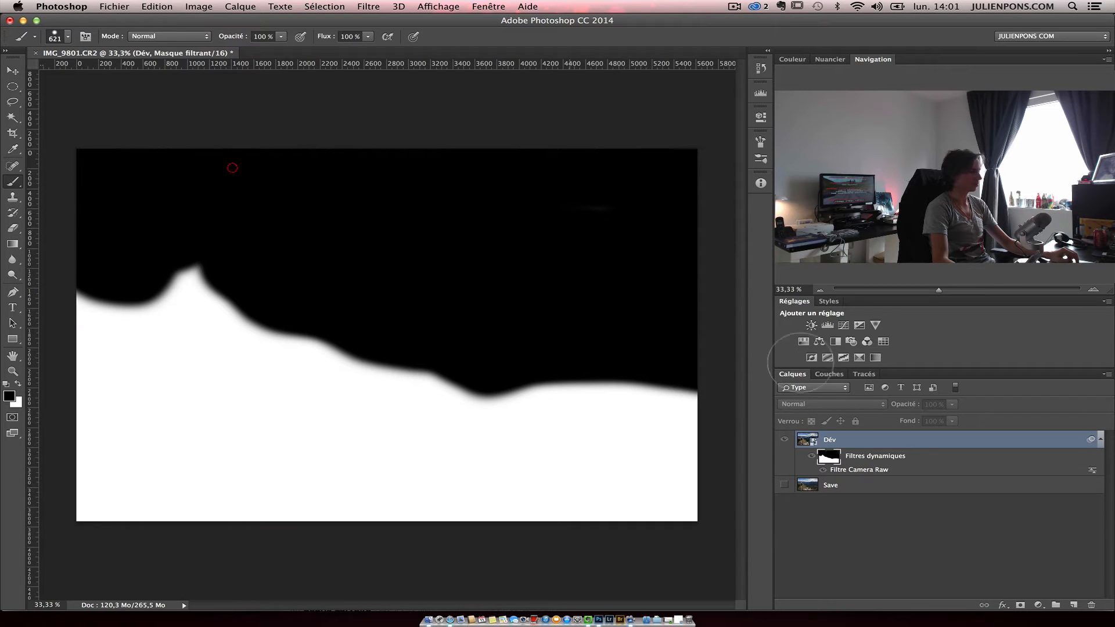
alt+click(827, 458)
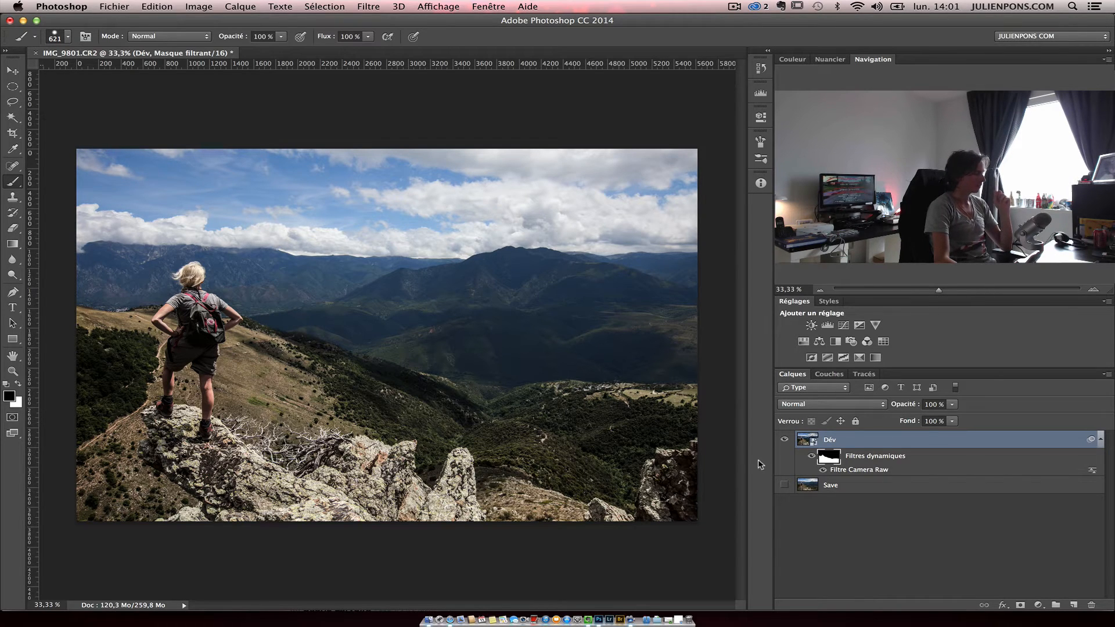
Step: Check the filter mask's options without choosing any, and undo the black painting on the mask
right_click(819, 455)
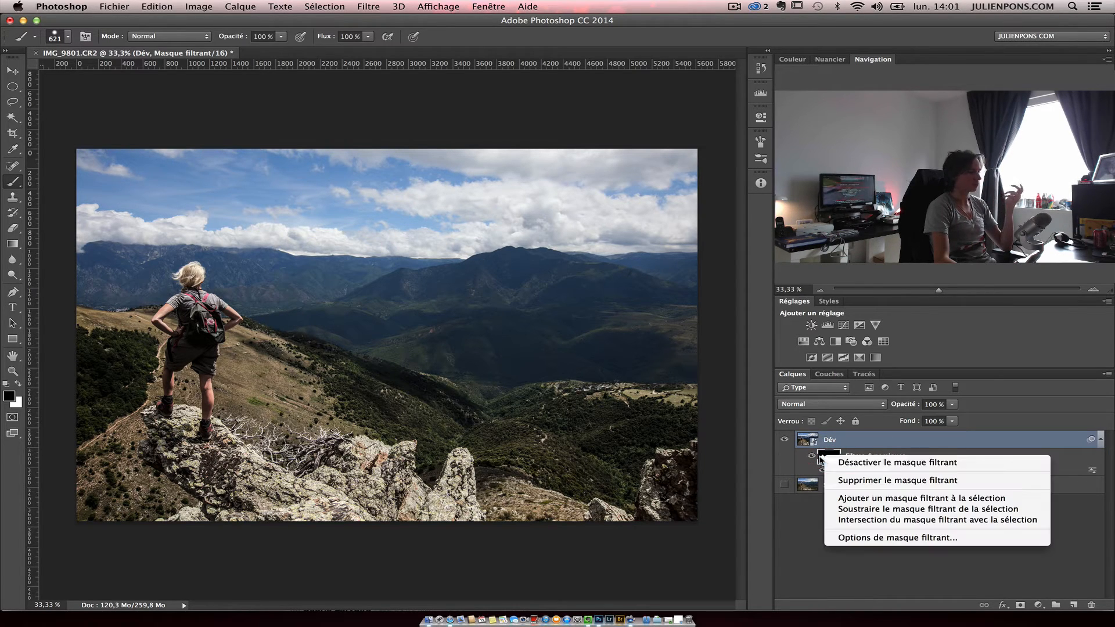
click(821, 457)
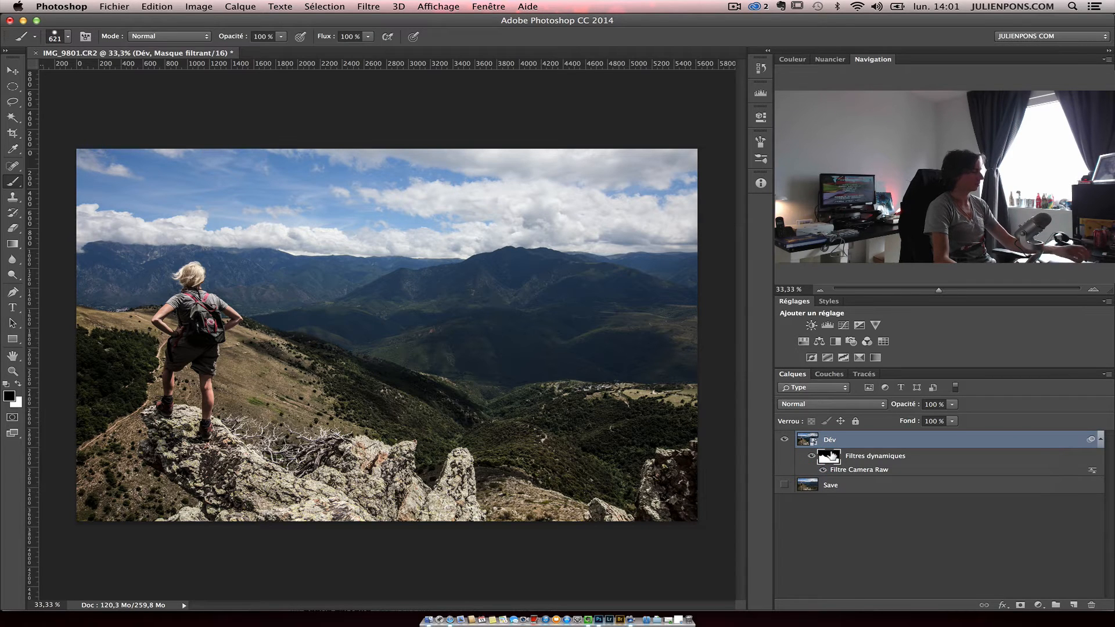
key(super+z)
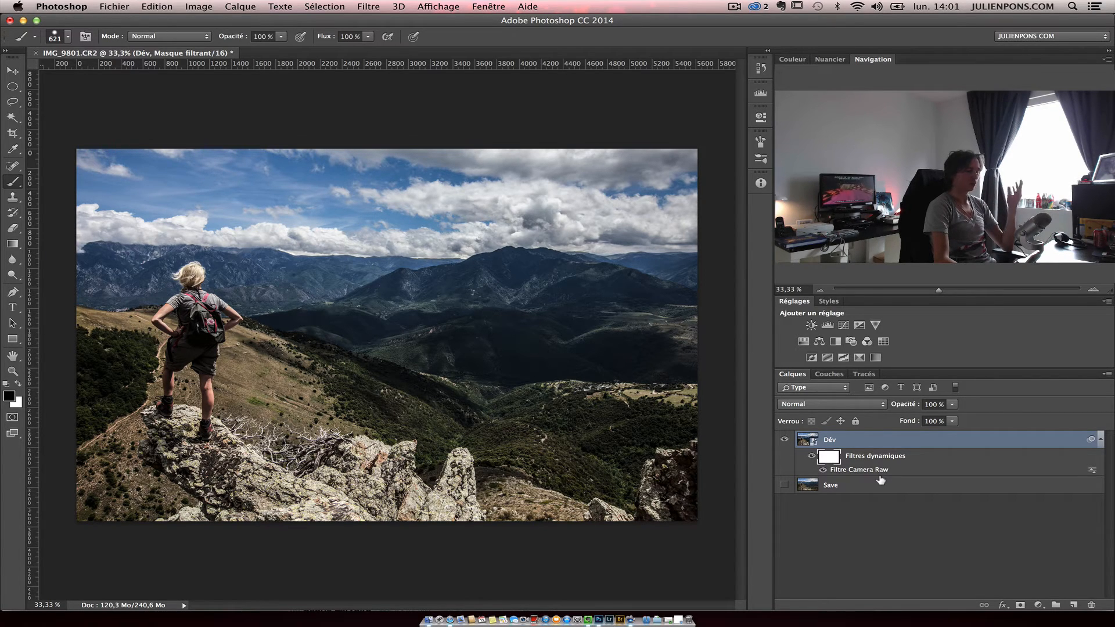
Step: Reopen the Dév layer's Camera Raw filter and set Tons foncés to +100 and Tons clairs to -77
click(861, 468)
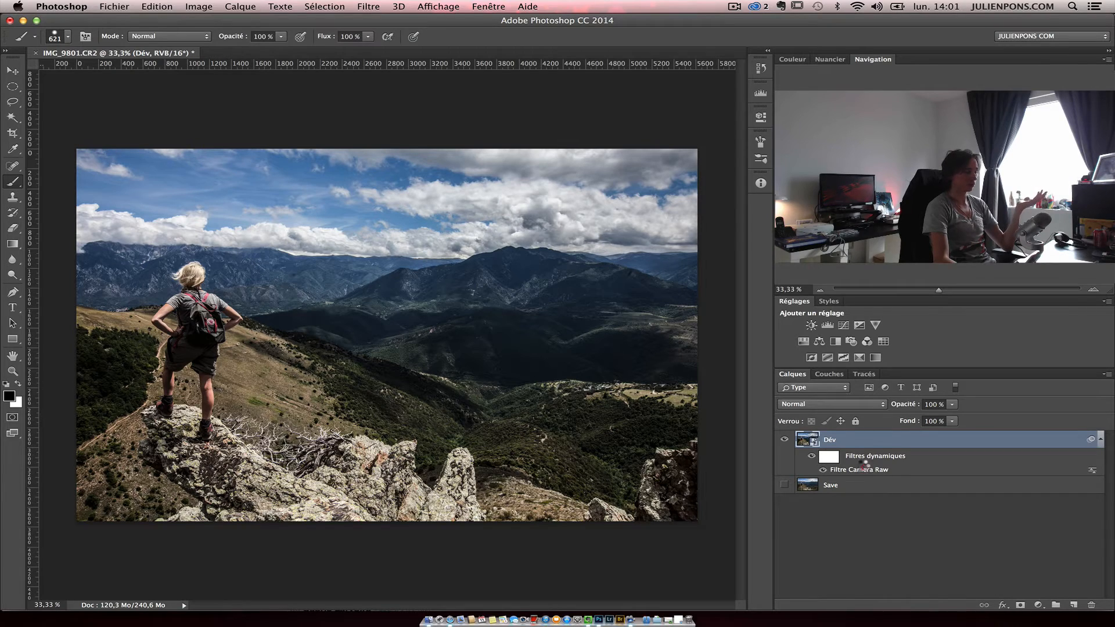
double_click(859, 468)
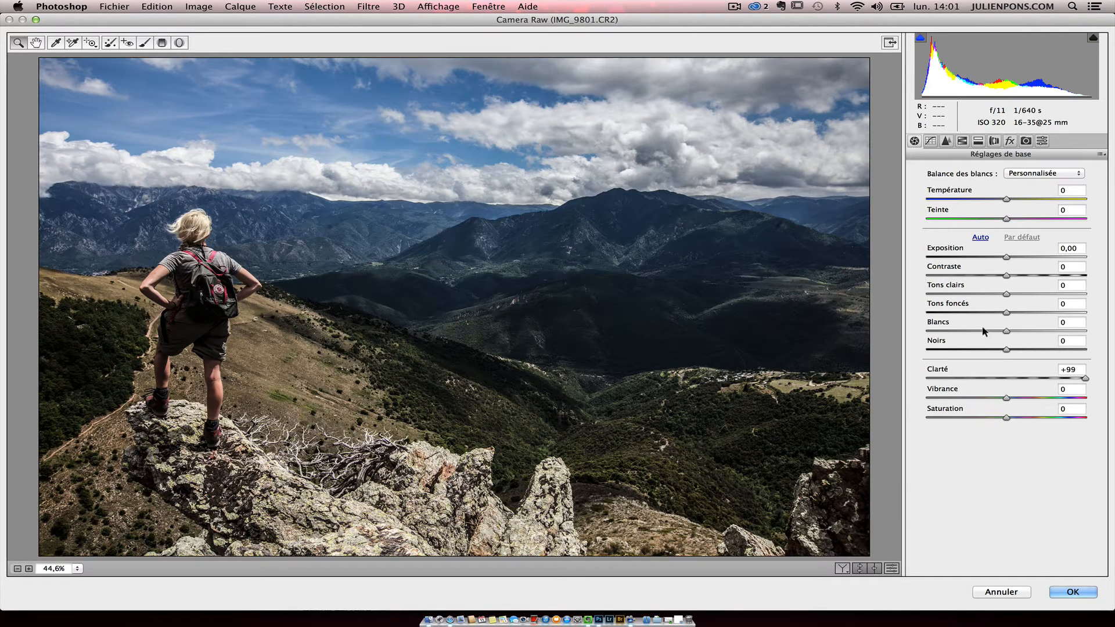
drag(1005, 309, 1108, 308)
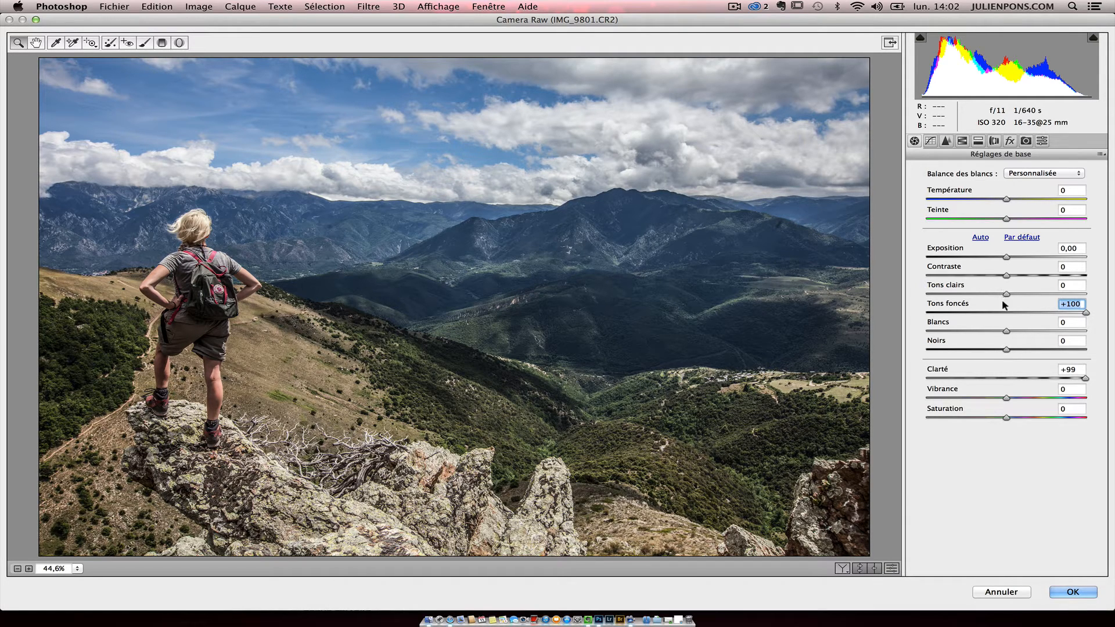
drag(1004, 294, 940, 294)
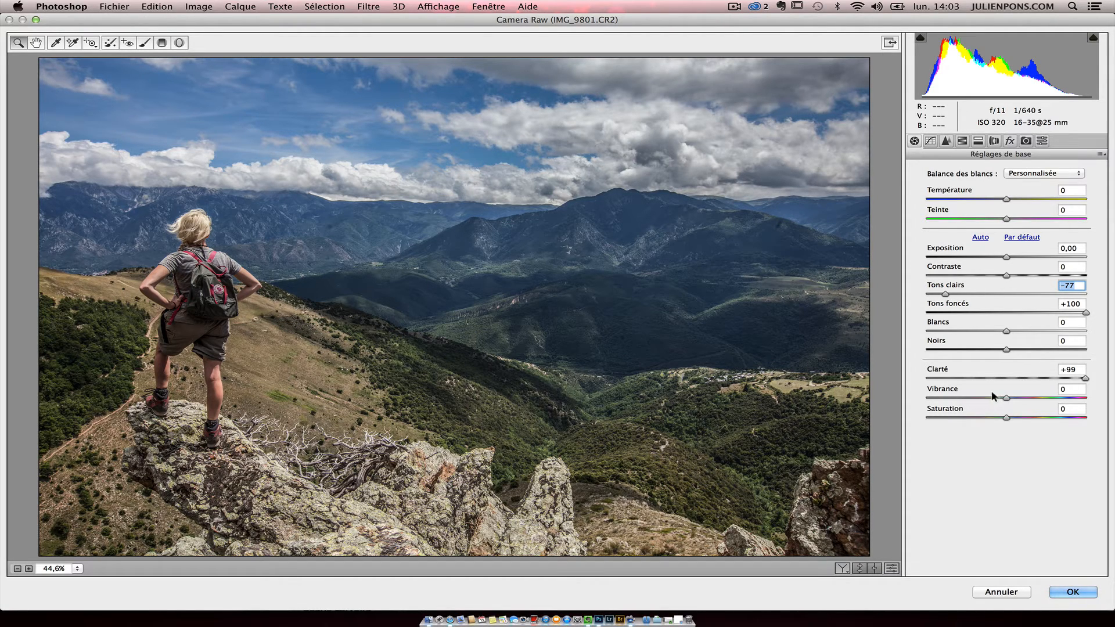
Step: Try Vibrance at +100, reduce it to about +76, and apply the Camera Raw changes
drag(1006, 398, 1097, 391)
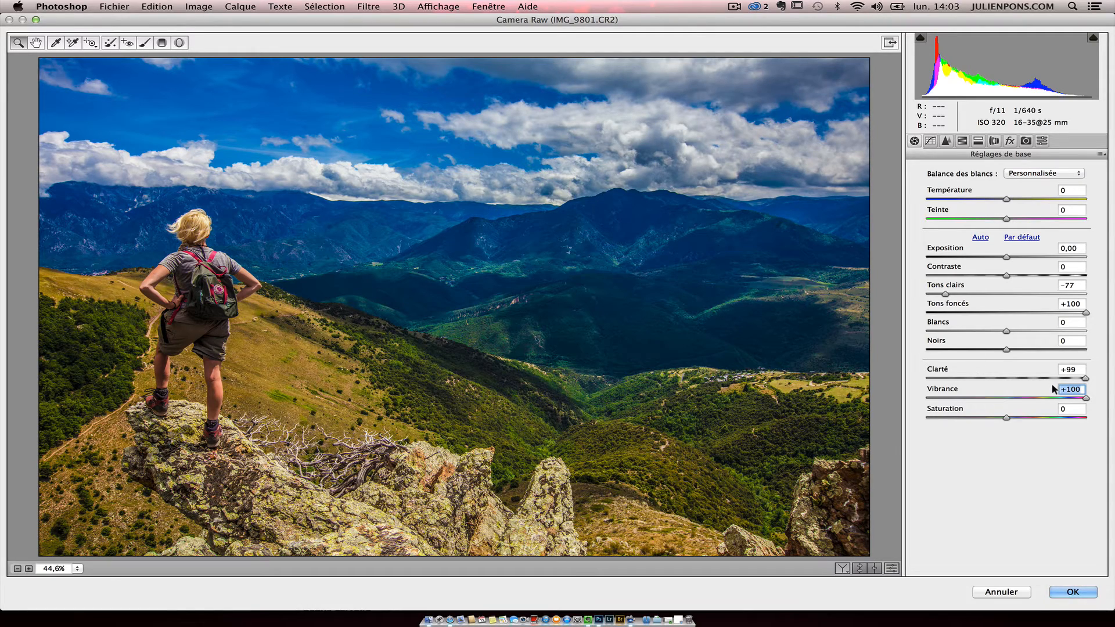
drag(1084, 397, 1058, 396)
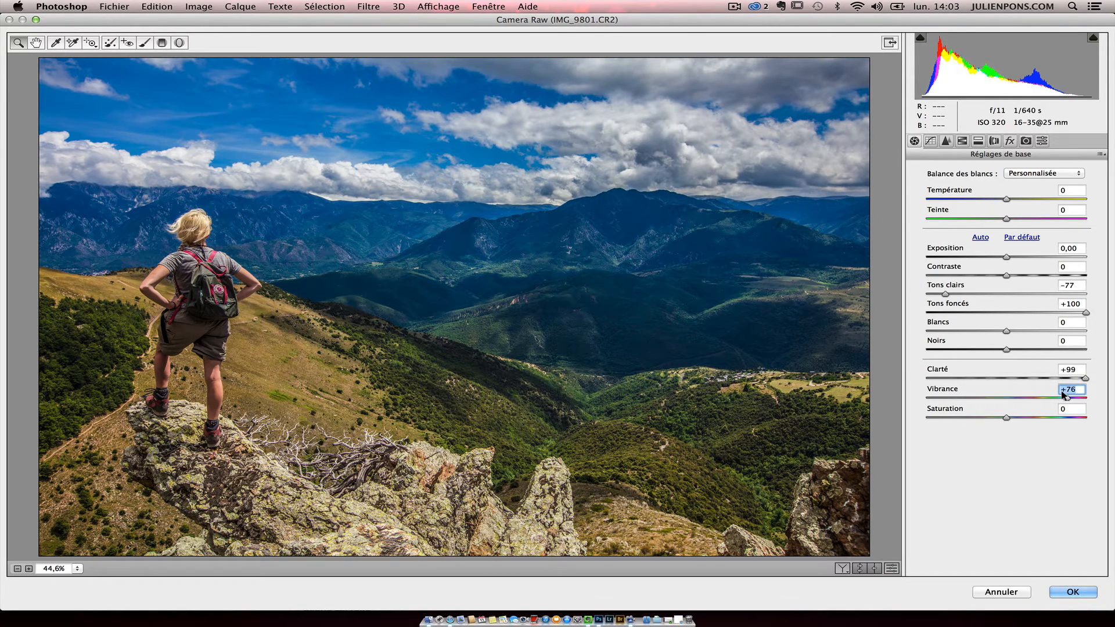
key(Down)
click(1073, 593)
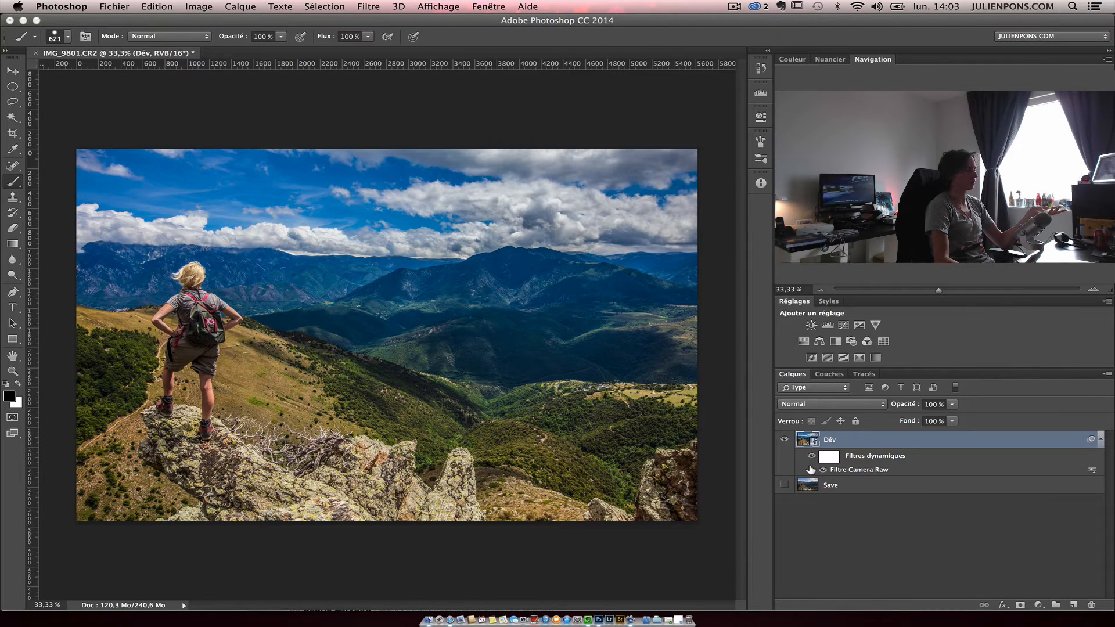
Step: Compare the developed photo with the original, and leave the Dév layer hidden with the Save layer visible and selected
alt+click(784, 485)
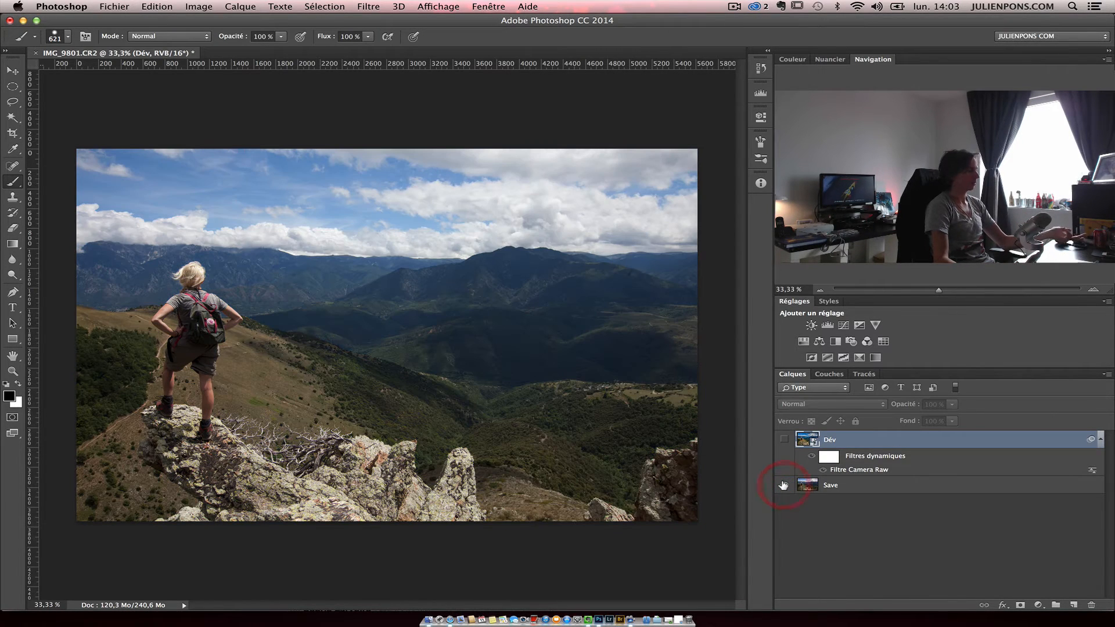
alt+click(784, 484)
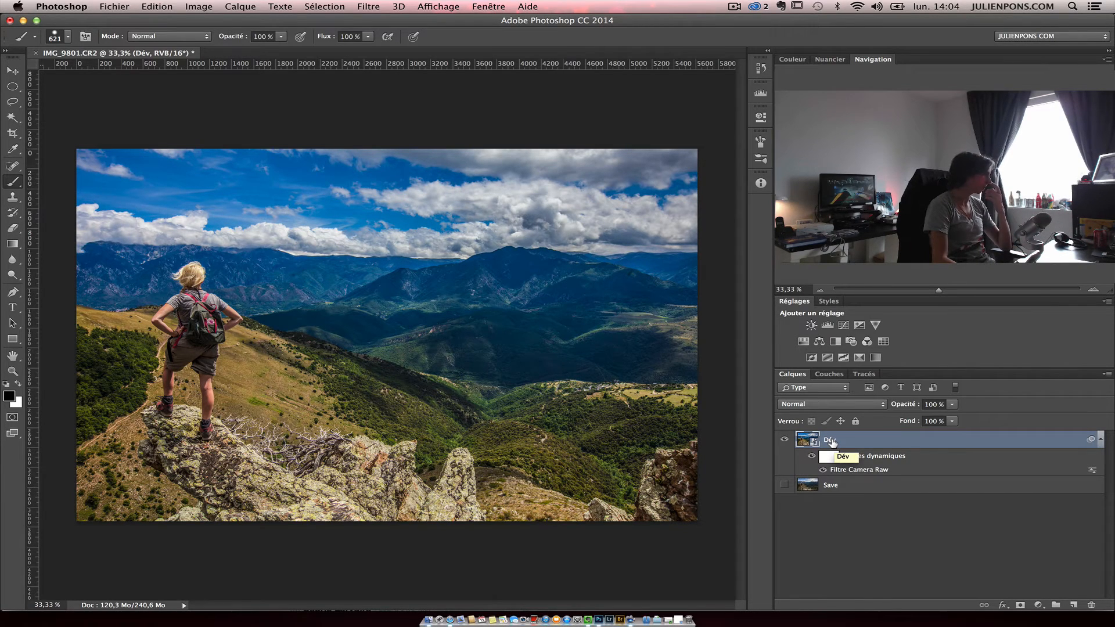
click(782, 440)
click(784, 484)
click(864, 486)
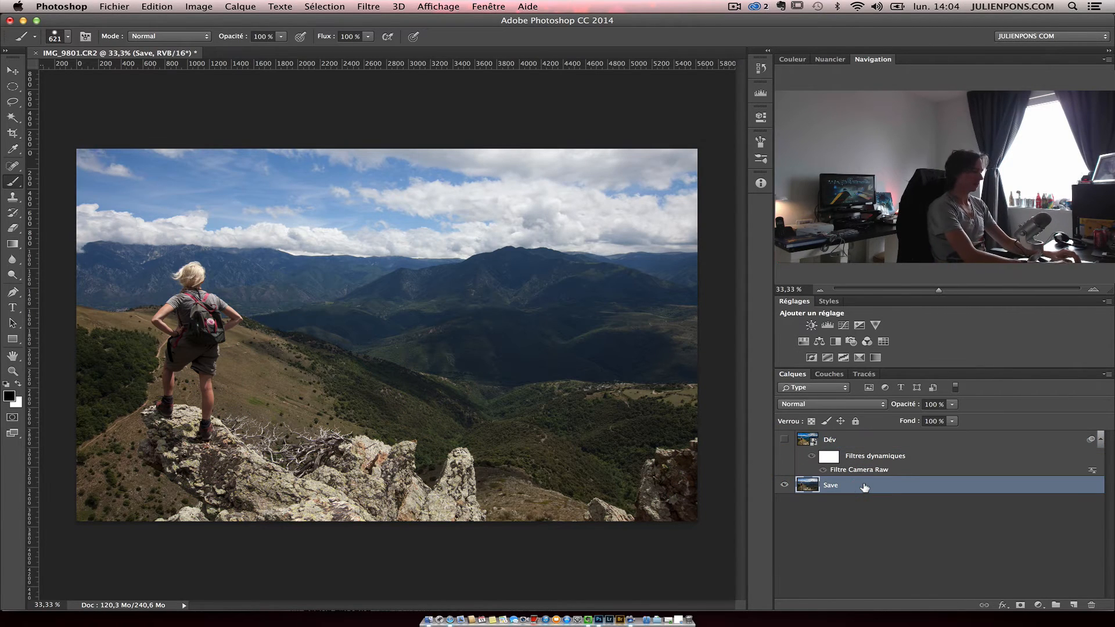
Step: Duplicate the Save layer and rename the copy Dév CS5
key(super+j)
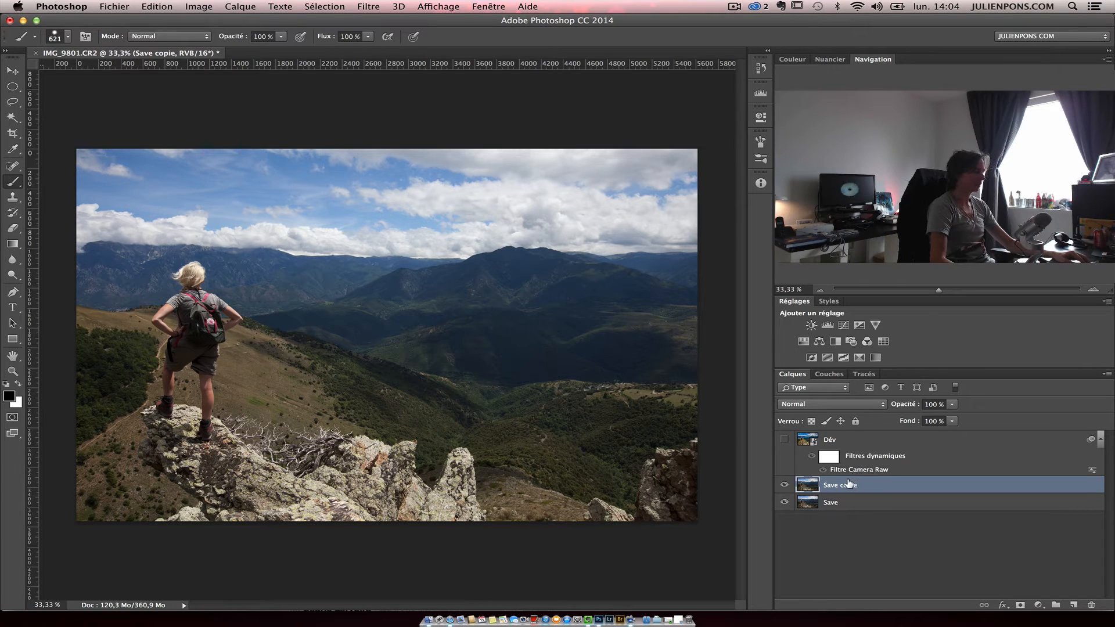
double_click(848, 485)
text(DE)
key(Return)
key(v)
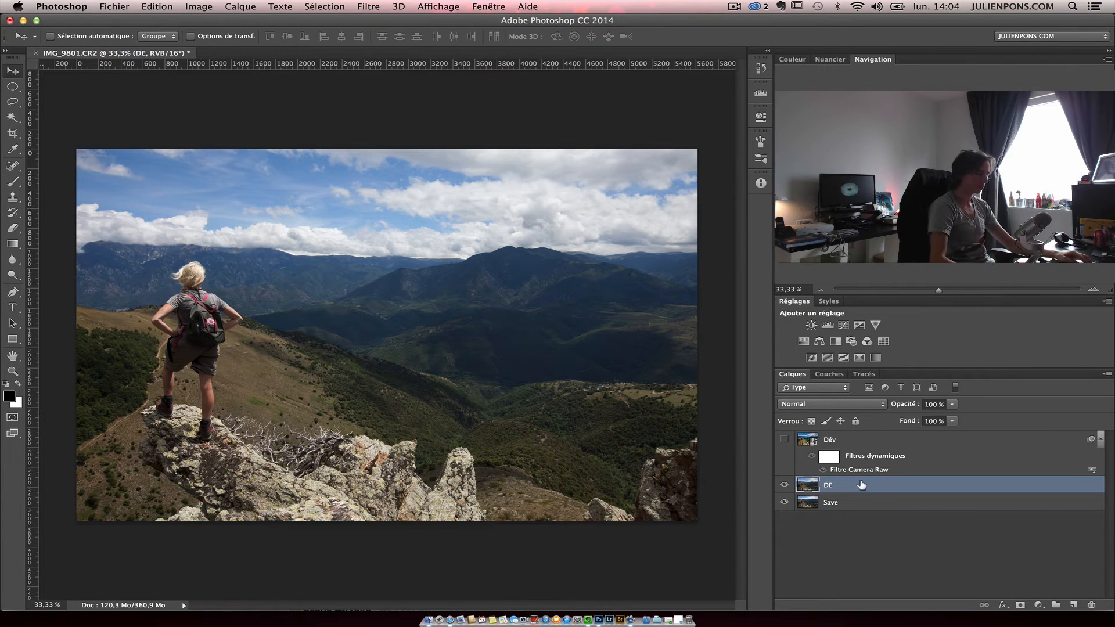
double_click(830, 484)
text(Dév CS)
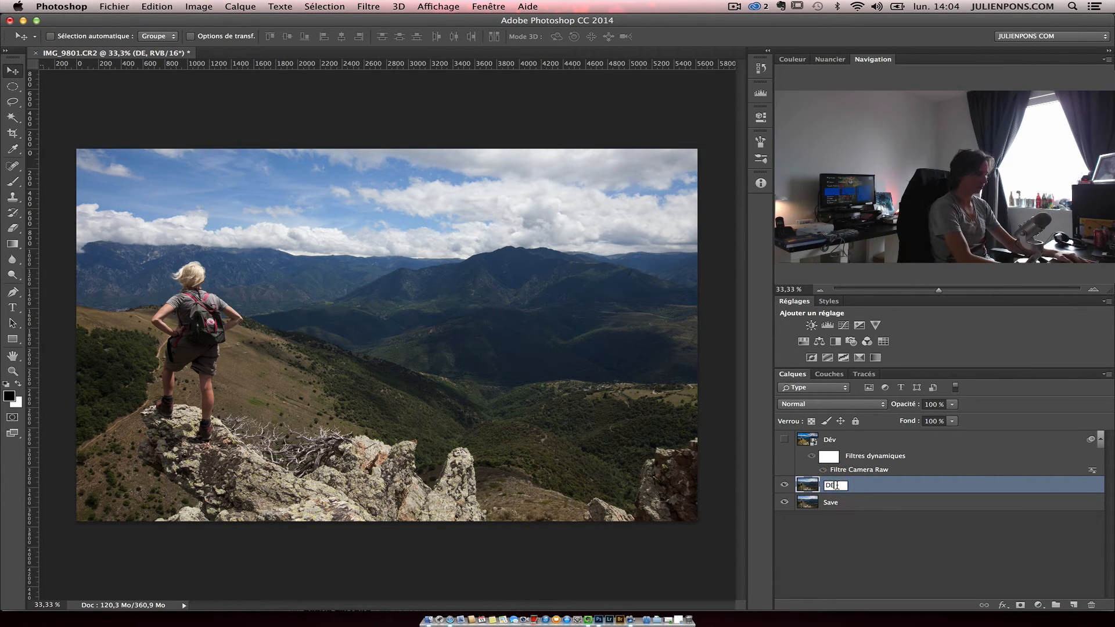
text(5)
key(Return)
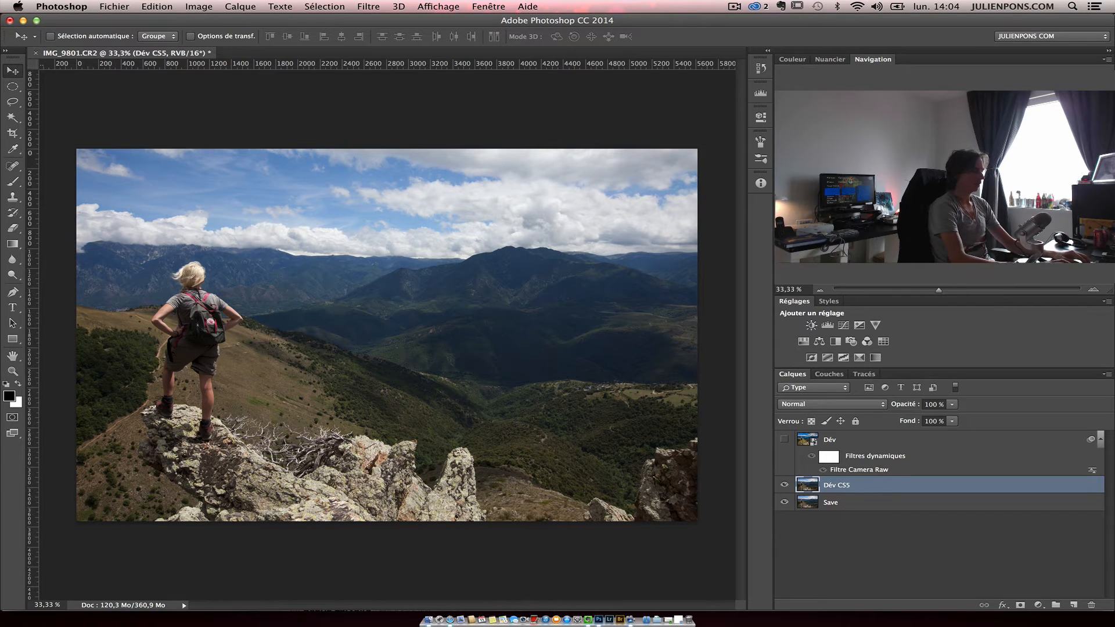
Step: Show the Dév layer briefly as a reference for the target look and hide it again
click(783, 440)
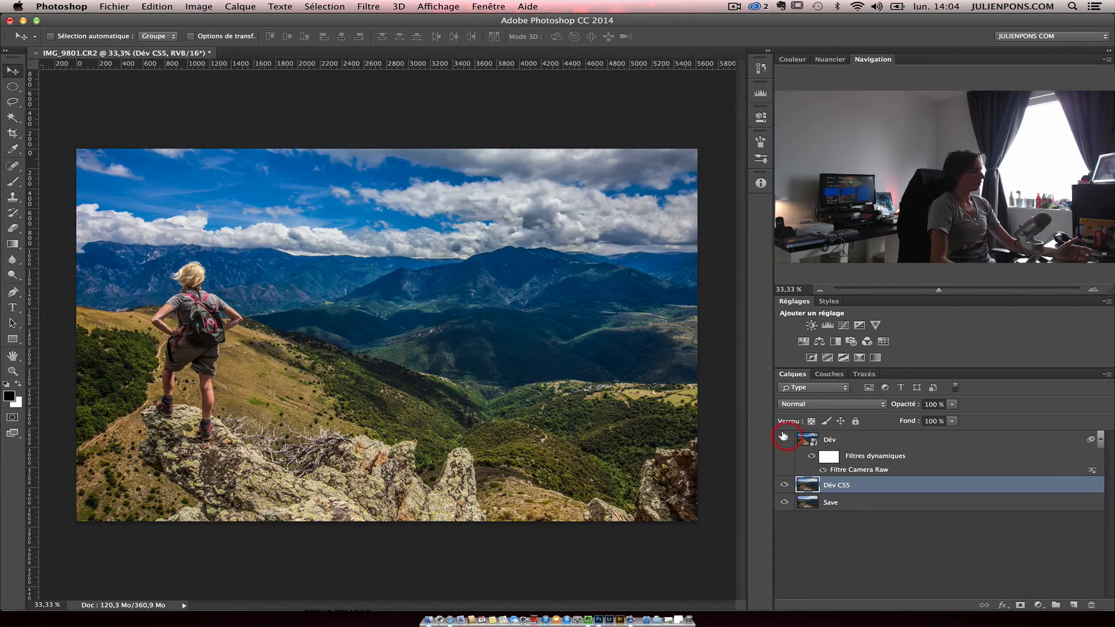
click(784, 440)
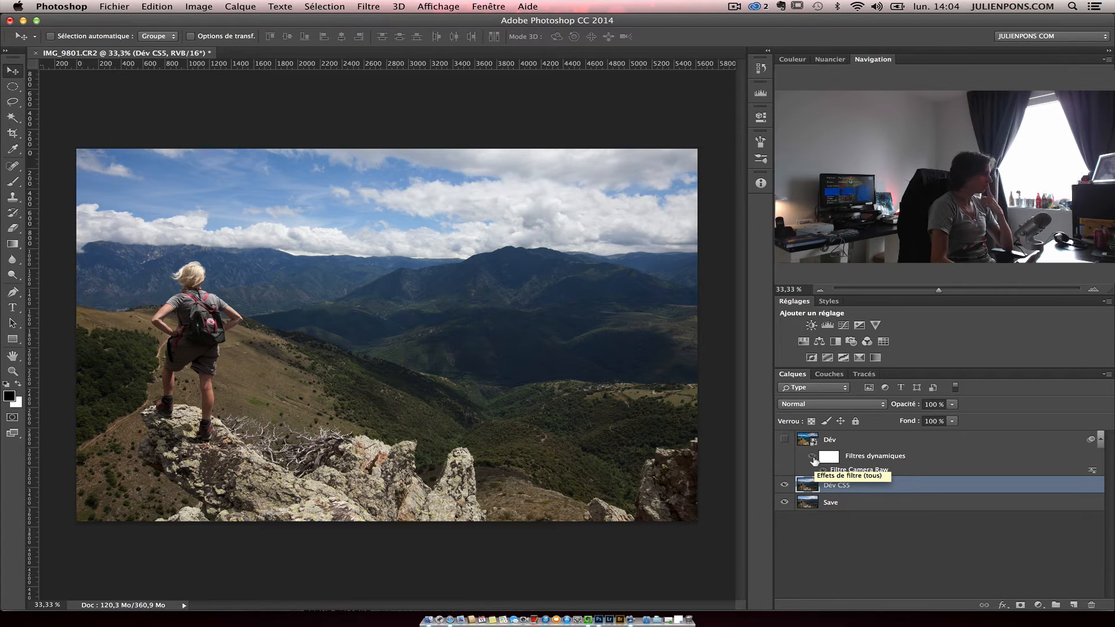
Step: Add a Levels adjustment above Dév CS5 with midtones at 1,24 and the white output level at 250
click(827, 325)
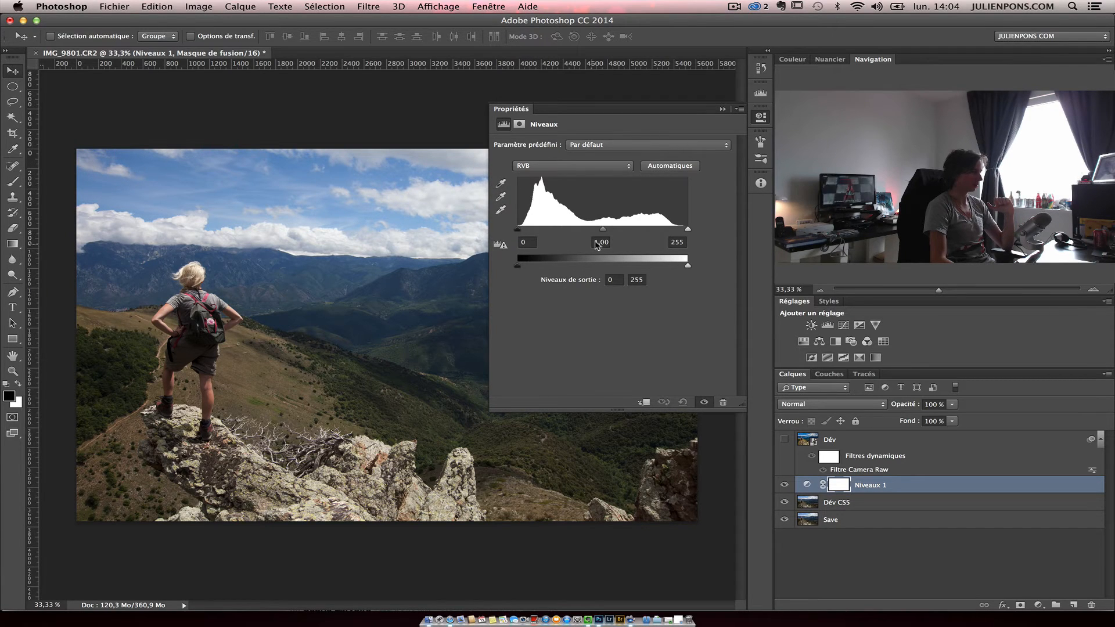
drag(517, 265, 517, 267)
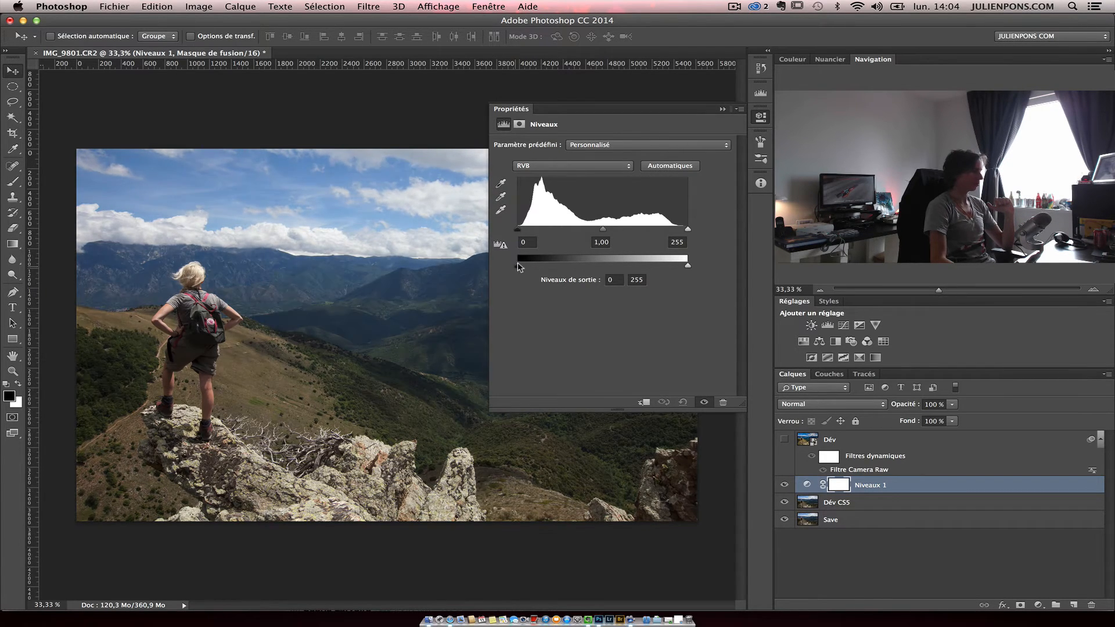
drag(603, 230, 588, 234)
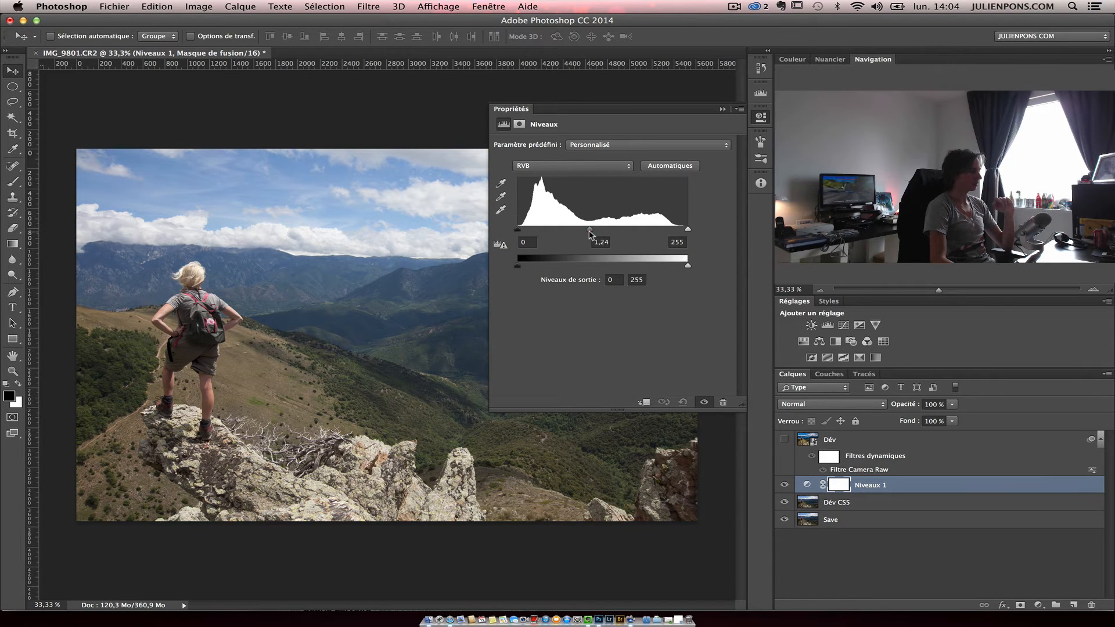
drag(590, 213, 678, 214)
drag(682, 213, 590, 232)
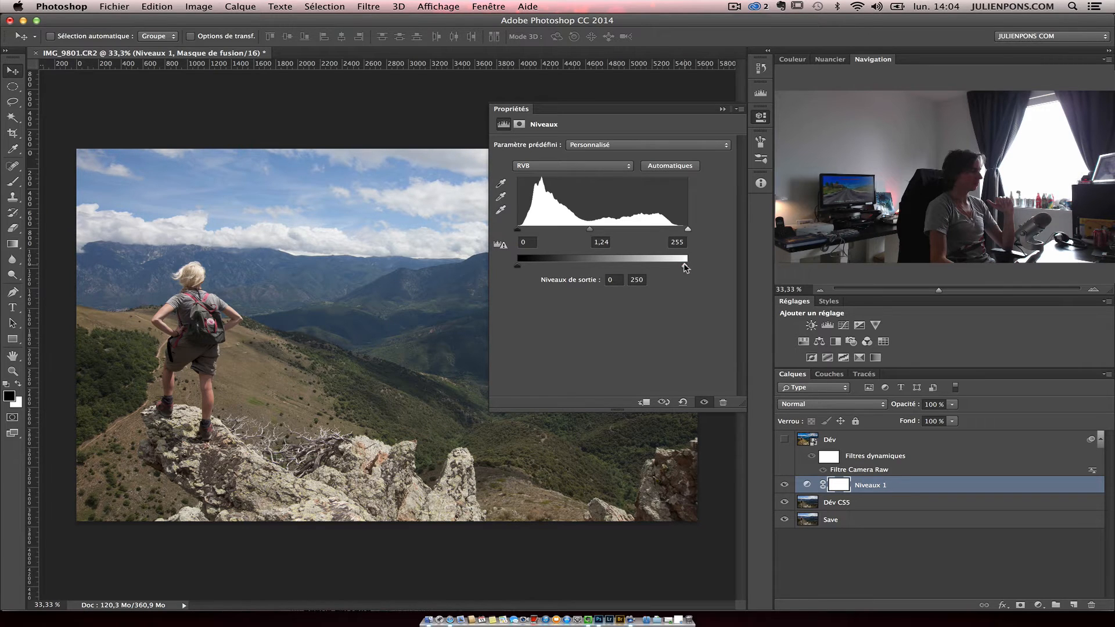
click(722, 109)
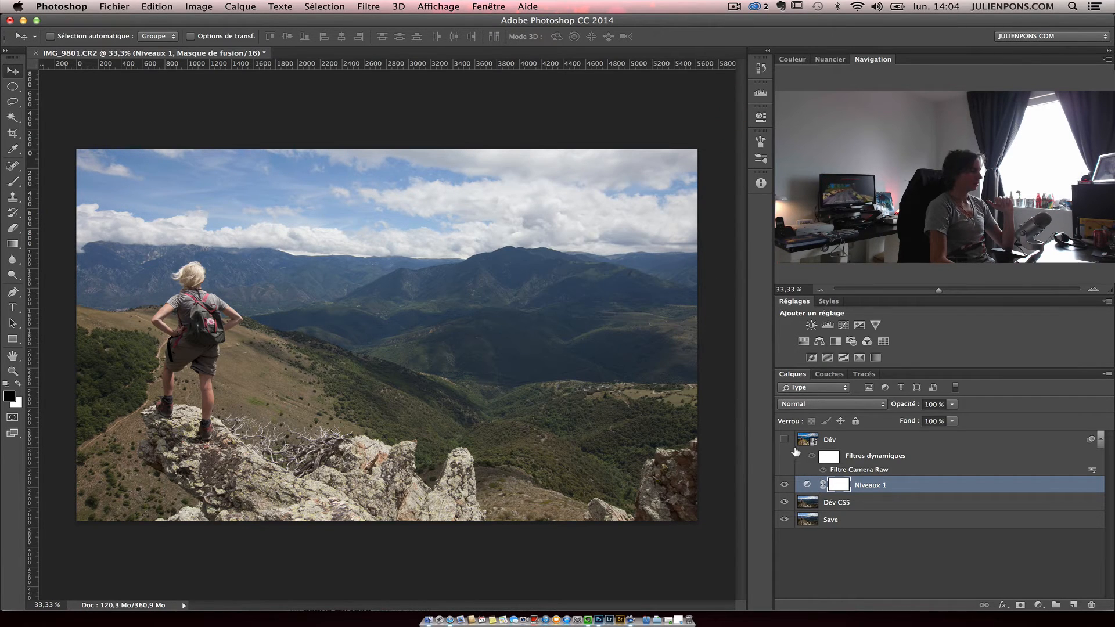
Step: Compare the photo with and without the Levels adjustment, leaving it visible
click(783, 484)
click(783, 484)
click(783, 484)
click(783, 484)
click(783, 484)
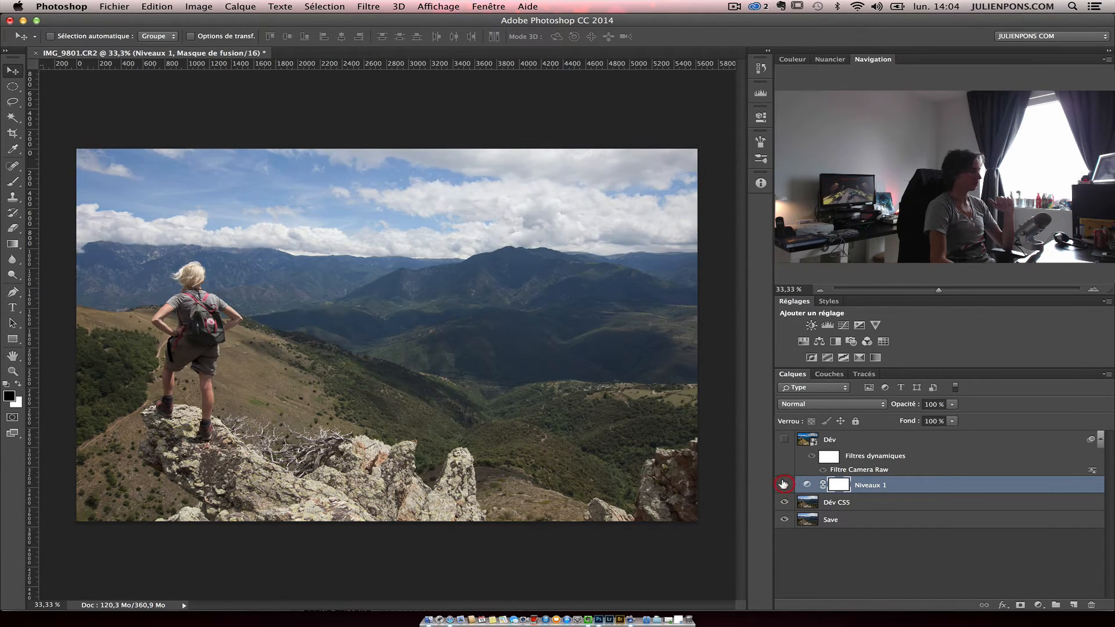
click(783, 484)
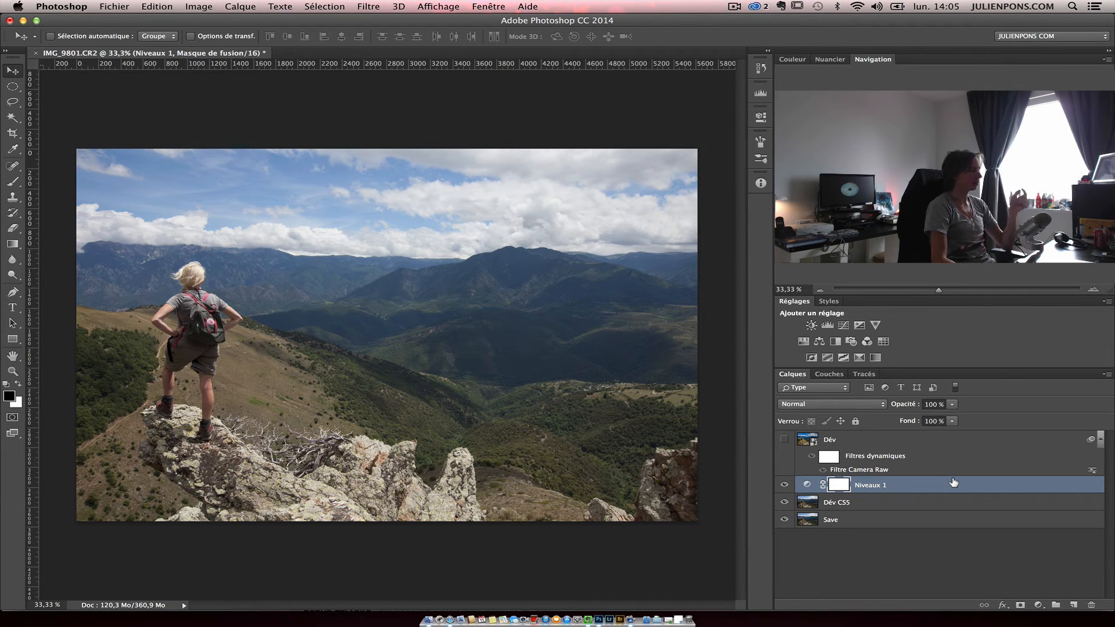
Step: Duplicate the Dév CS5 layer and apply the Passe-haut filter to the copy with a radius of 13,4 pixels
click(888, 502)
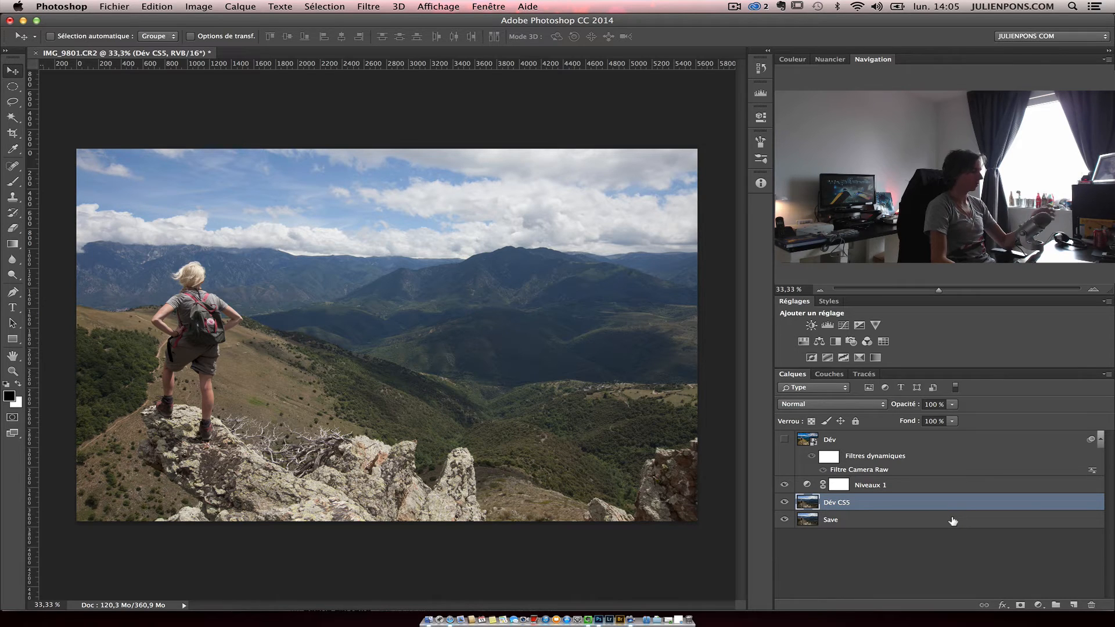
key(super+j)
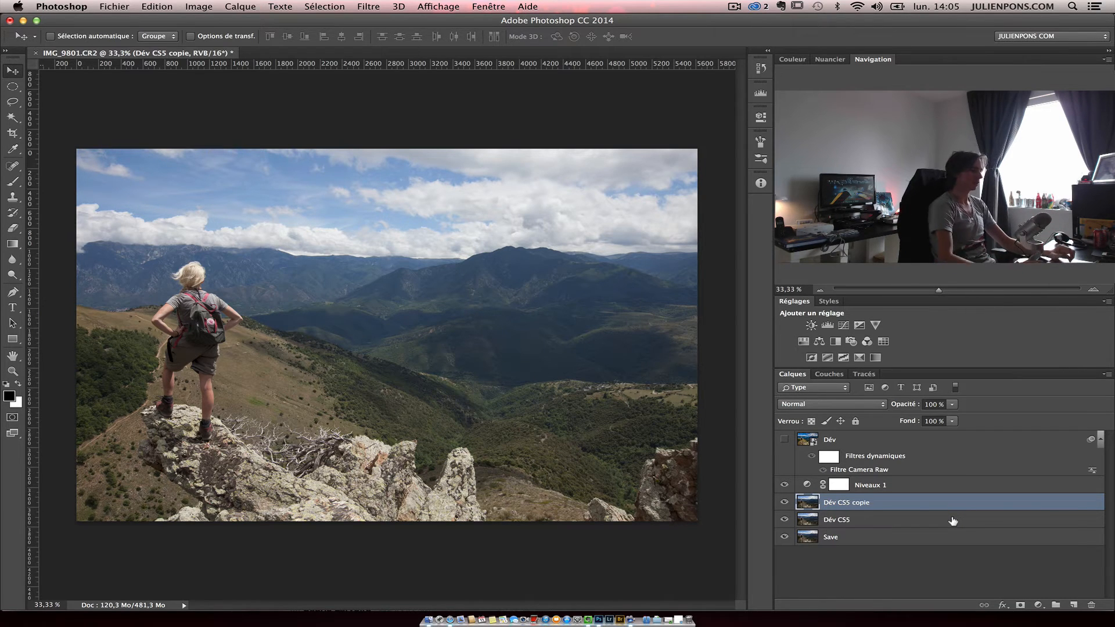
click(368, 6)
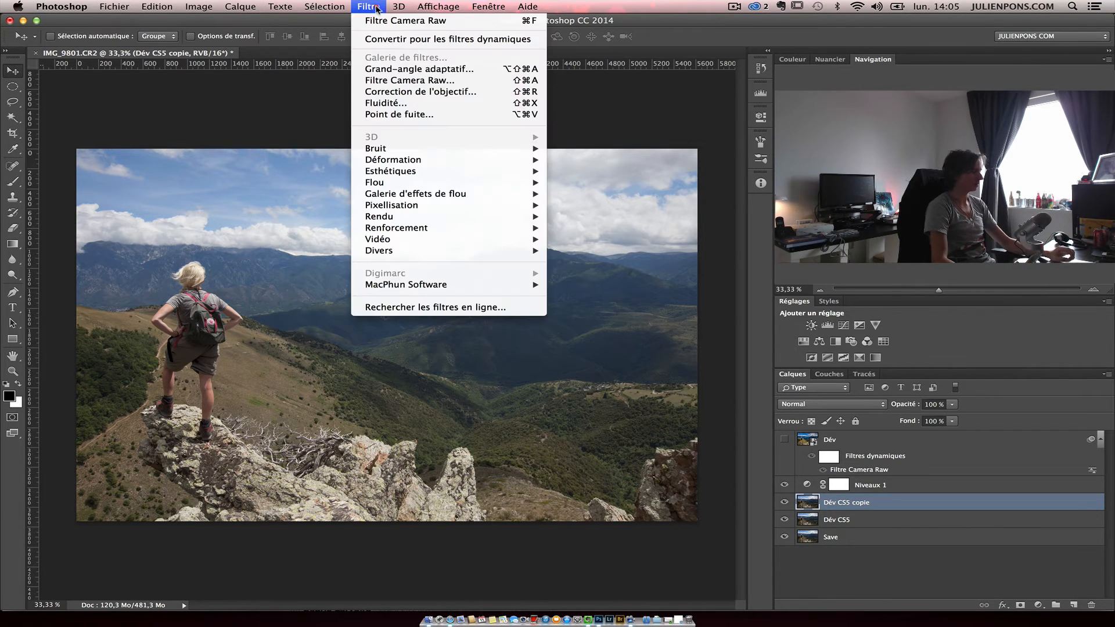
mouse_move(454, 251)
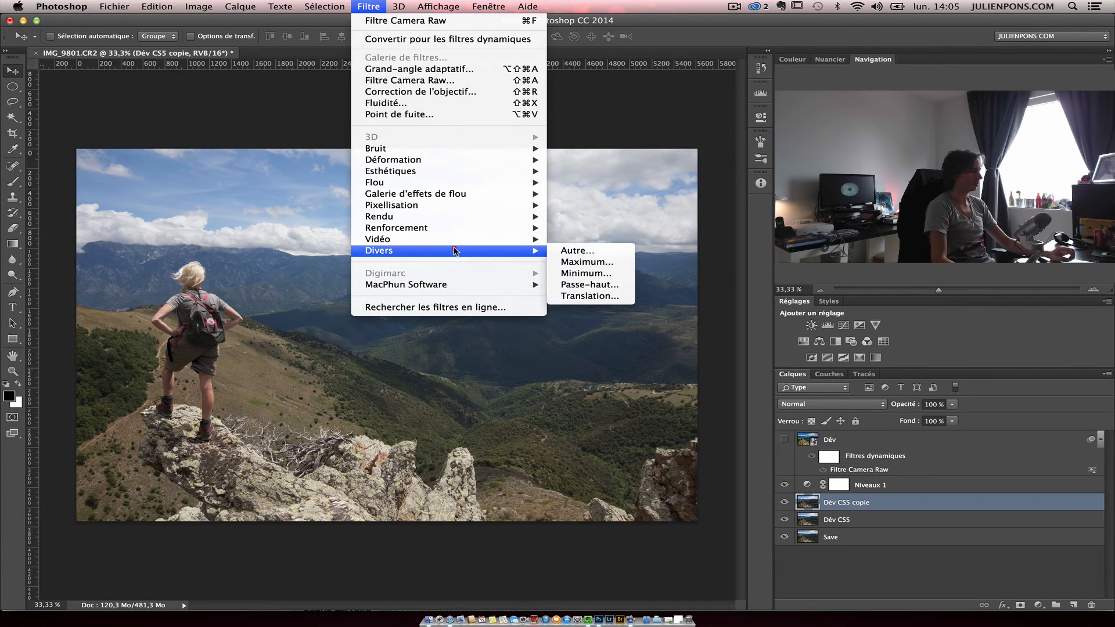
click(598, 285)
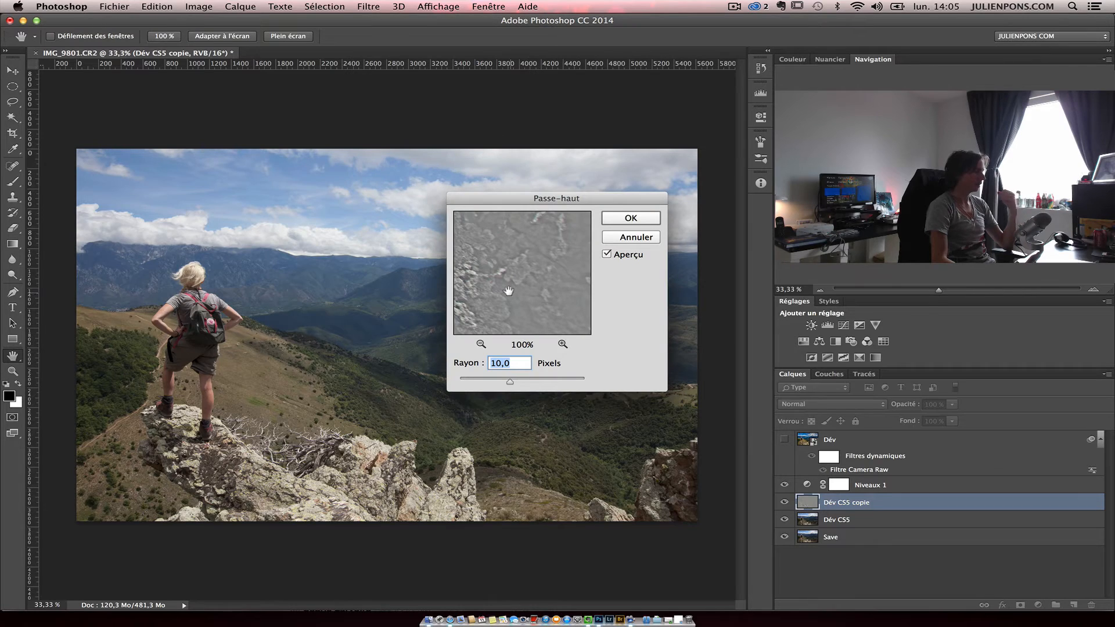
drag(522, 283, 587, 295)
drag(510, 381, 496, 376)
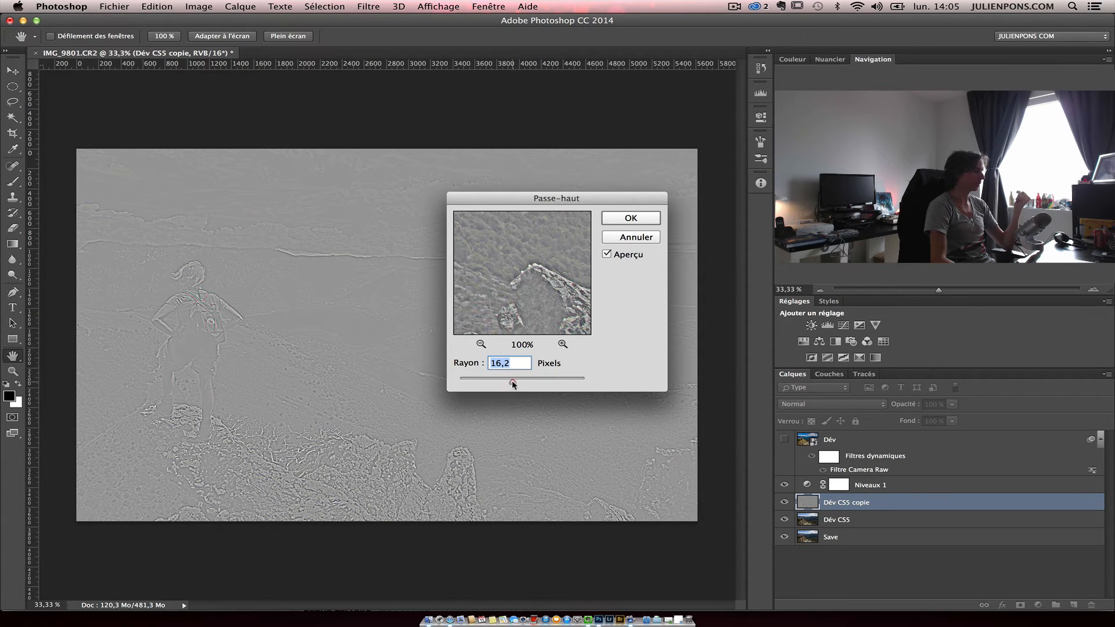
drag(512, 383, 510, 381)
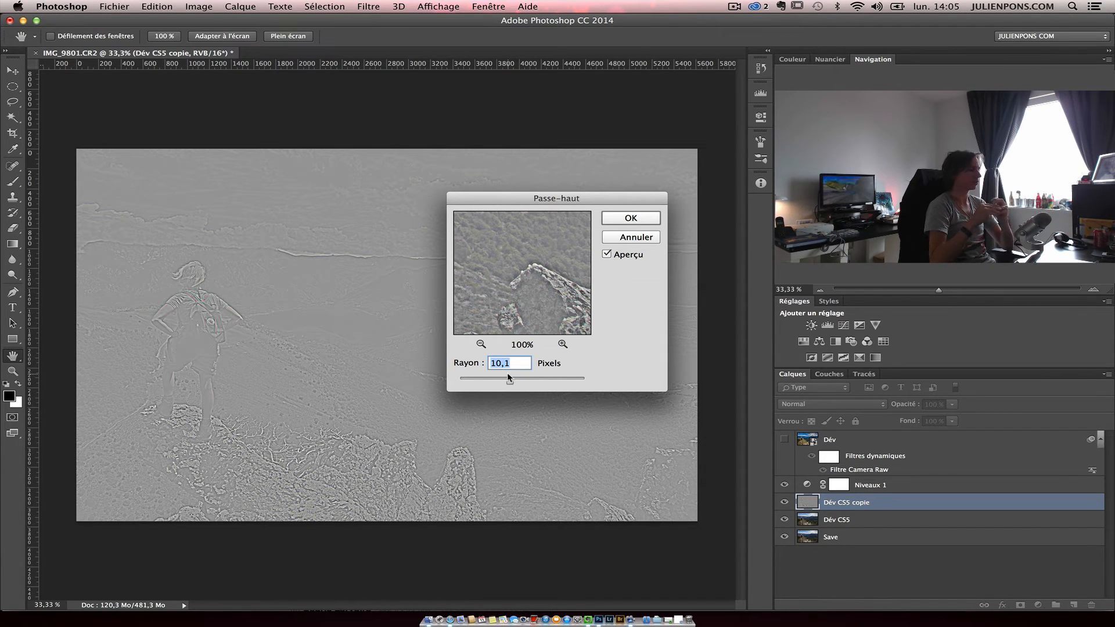
drag(508, 380, 511, 384)
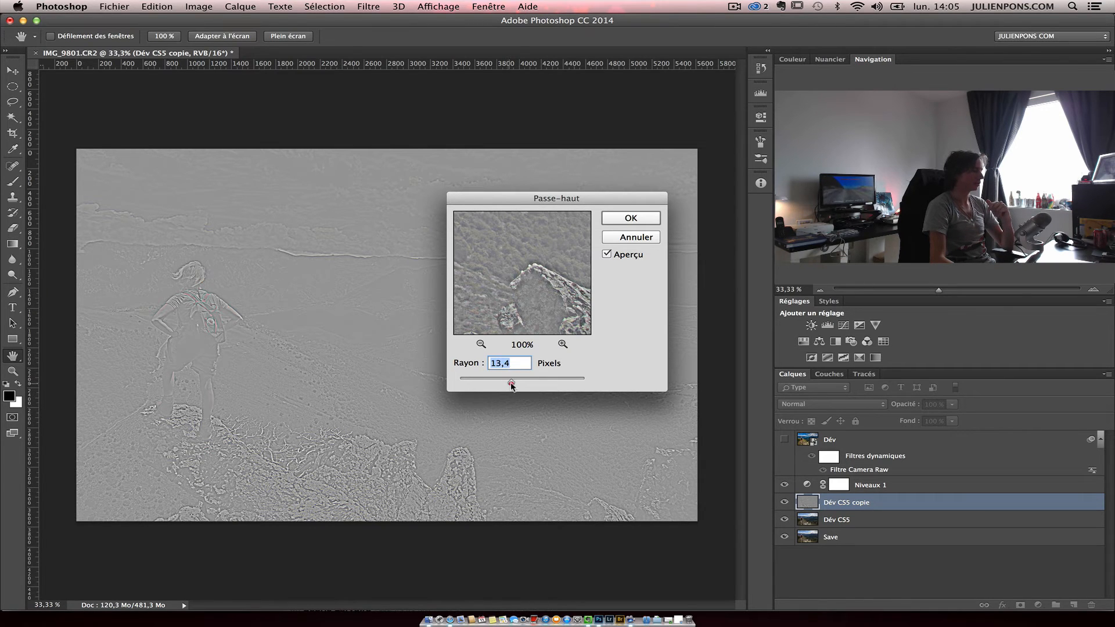
click(629, 217)
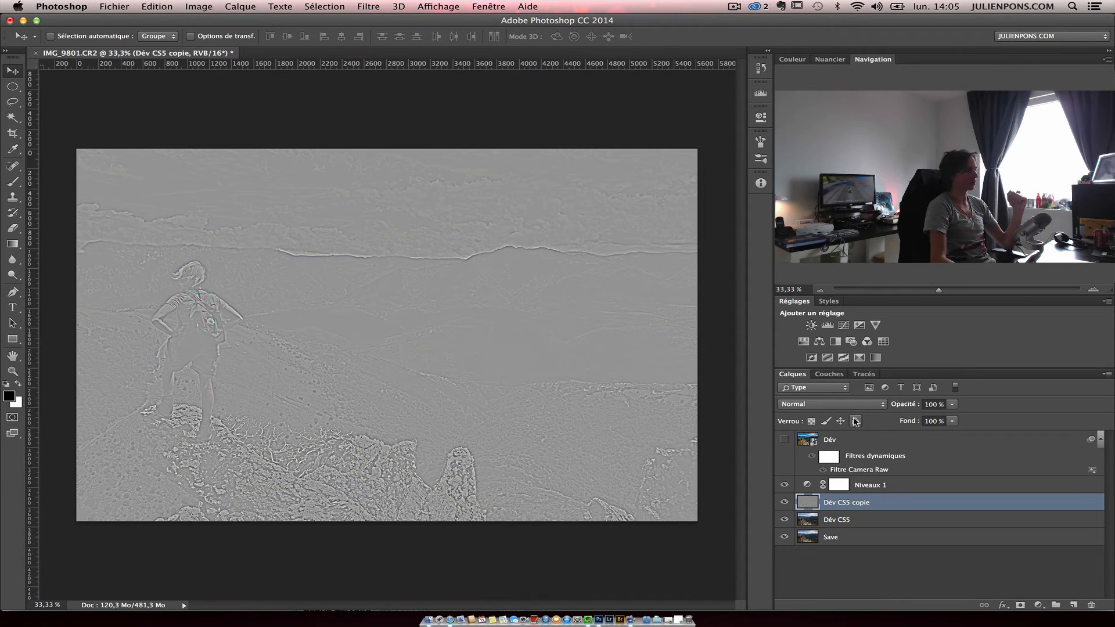
Step: Set the high-pass layer's blending mode to Lumière linéaire
click(868, 405)
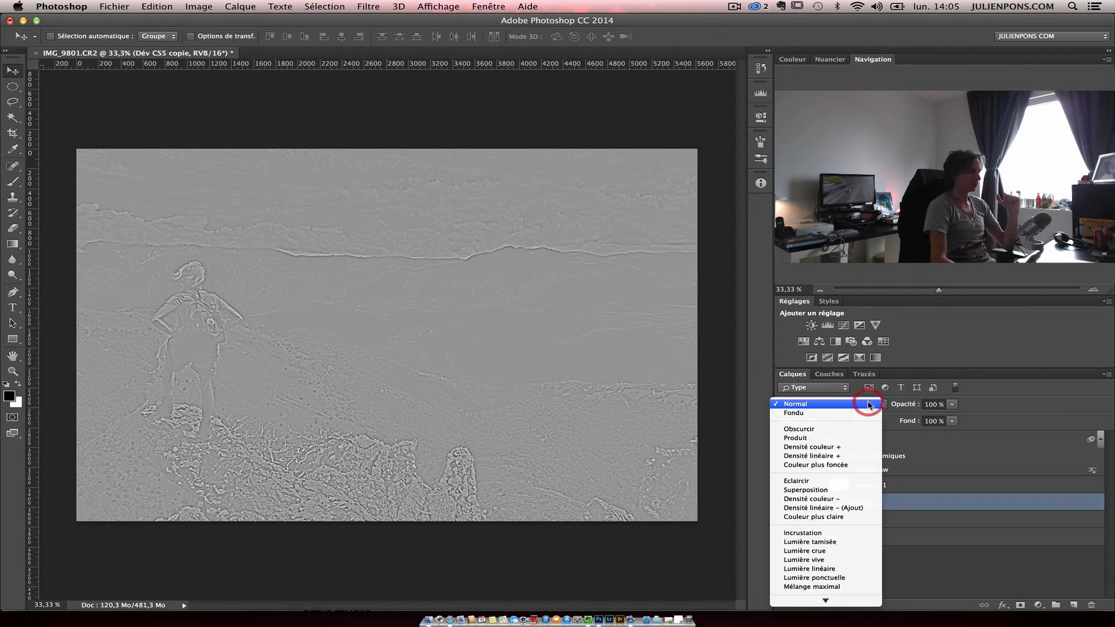
click(858, 569)
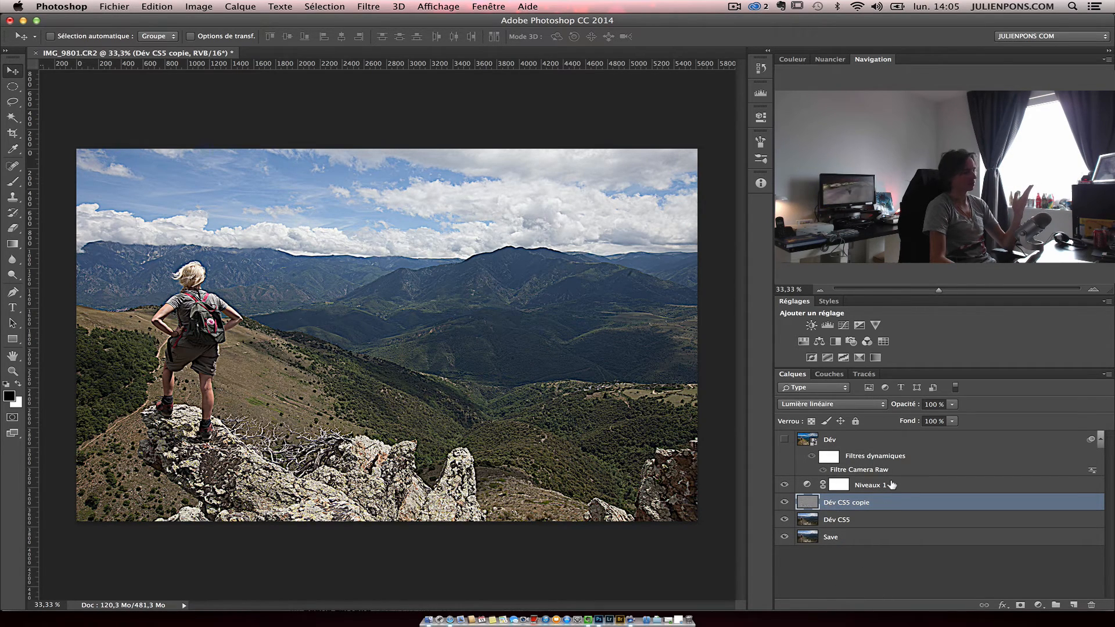
Step: Compare the photo with and without the high-pass layer, leaving it visible
click(784, 501)
click(784, 500)
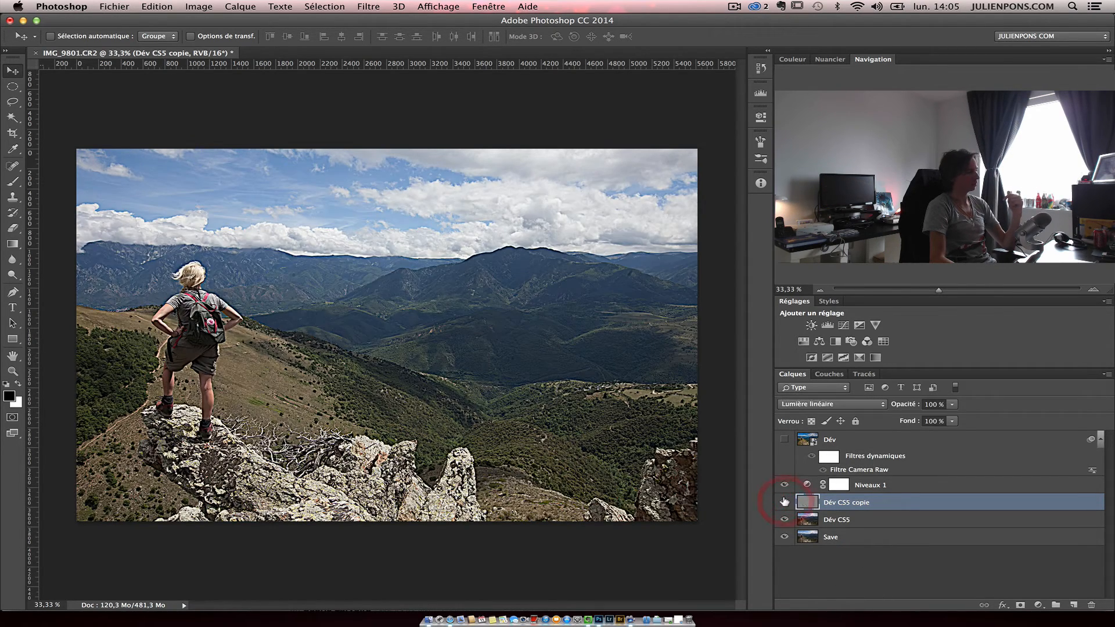
click(784, 501)
click(785, 501)
click(784, 501)
click(784, 500)
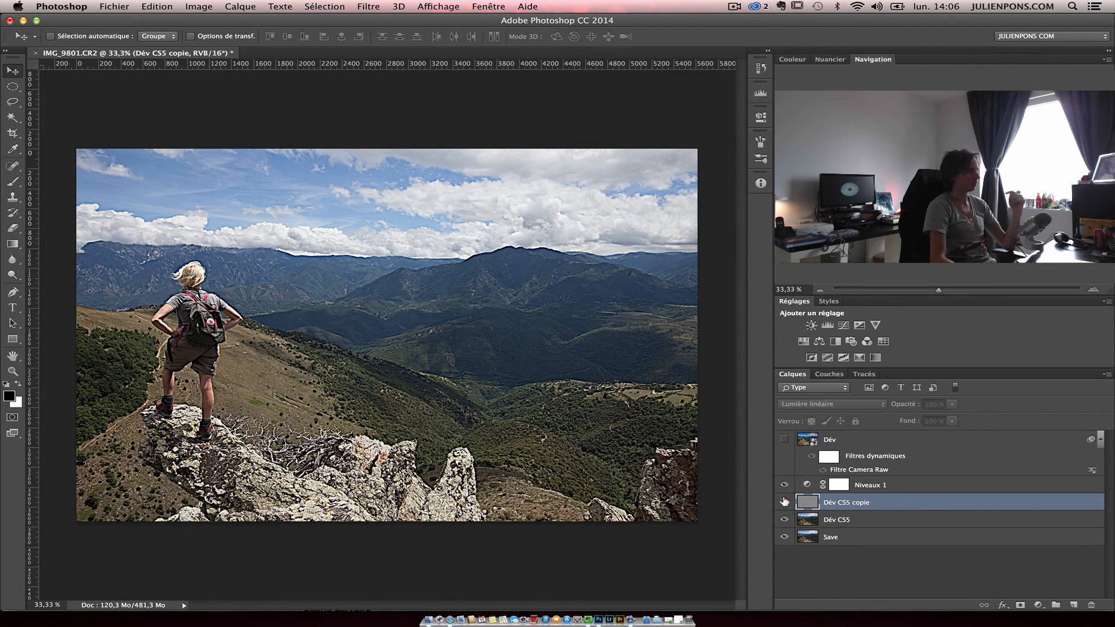
click(784, 501)
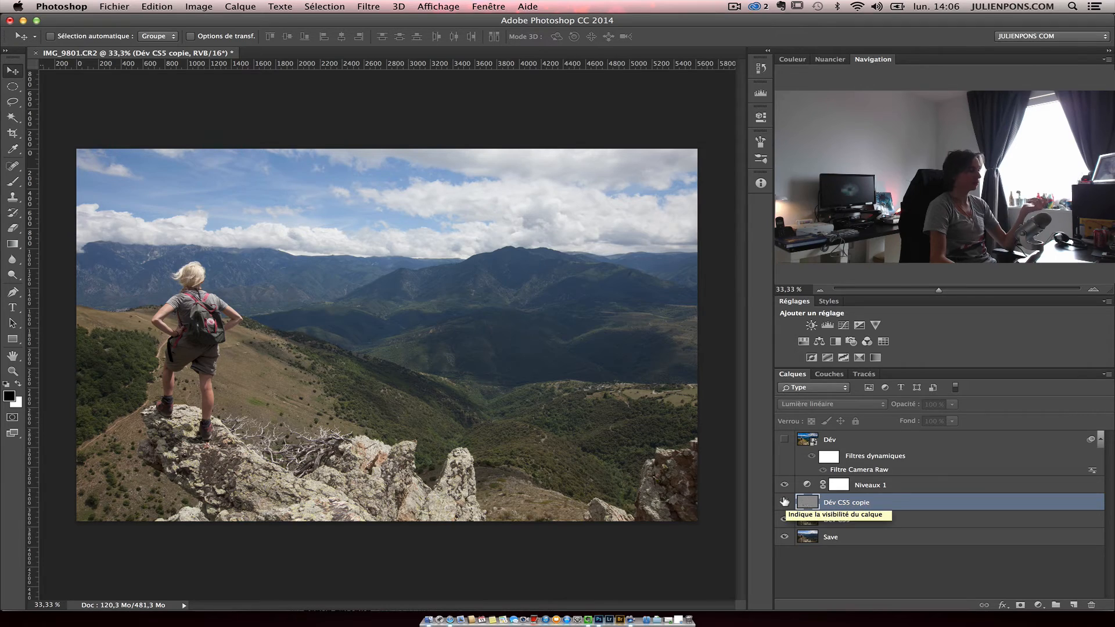
click(784, 501)
click(784, 501)
click(784, 501)
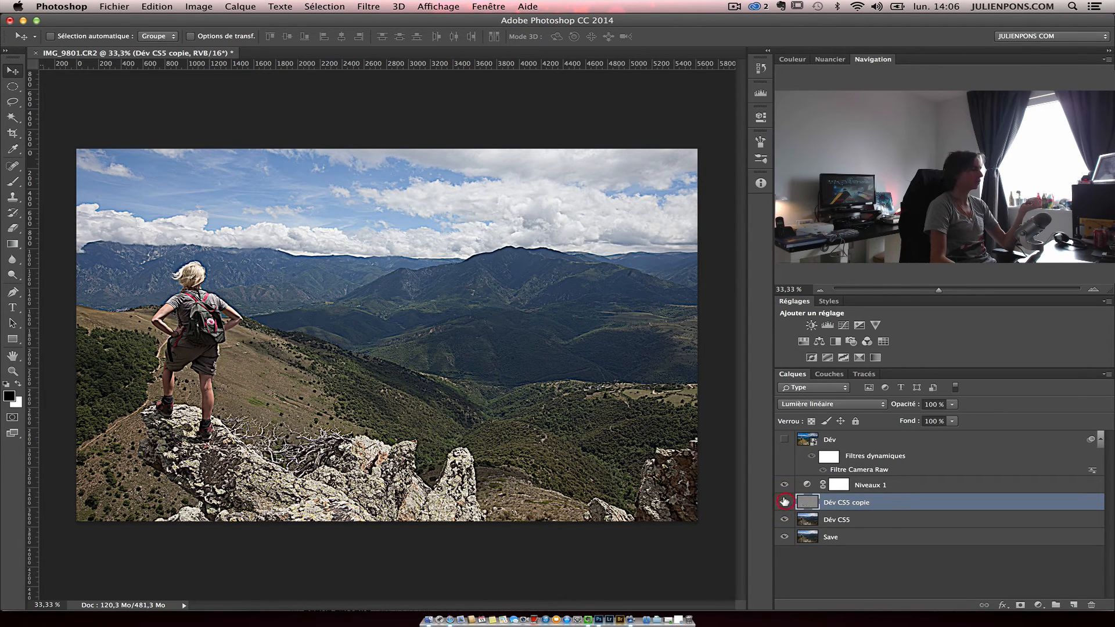
Step: Check the separate effects of the Levels adjustment and the high-pass layer by switching each one off and on
click(839, 484)
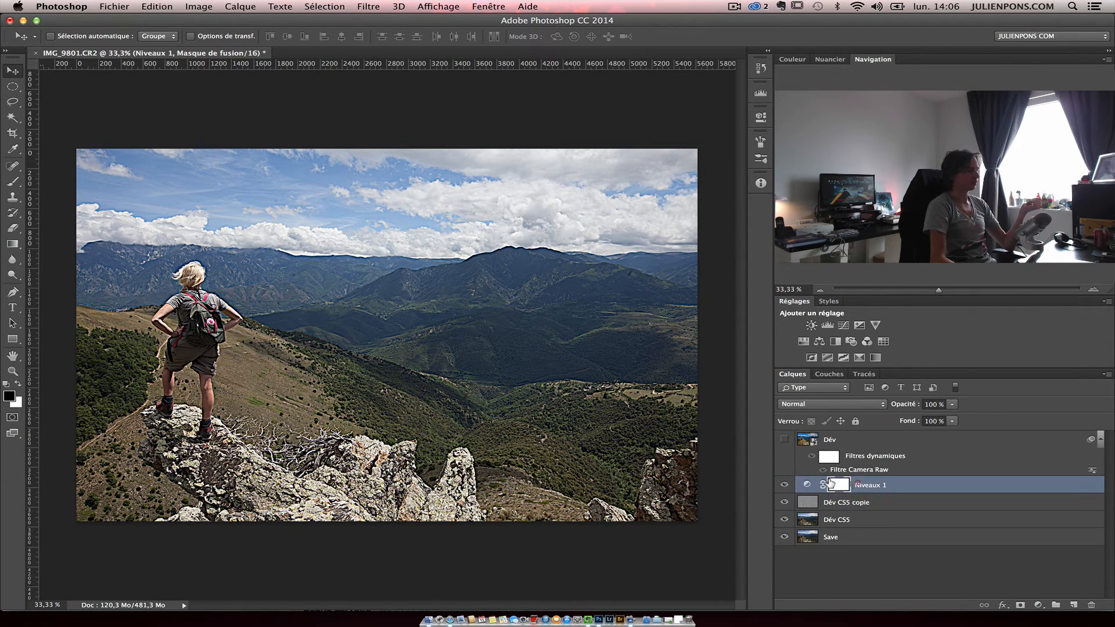
click(784, 485)
click(783, 484)
click(784, 484)
click(784, 485)
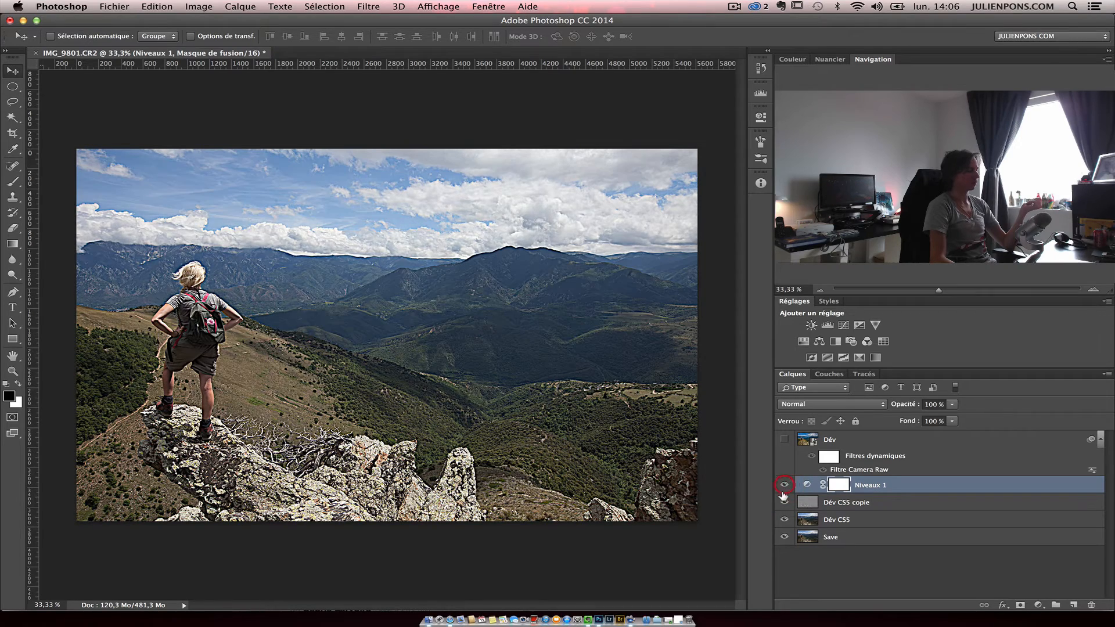
click(784, 502)
click(784, 502)
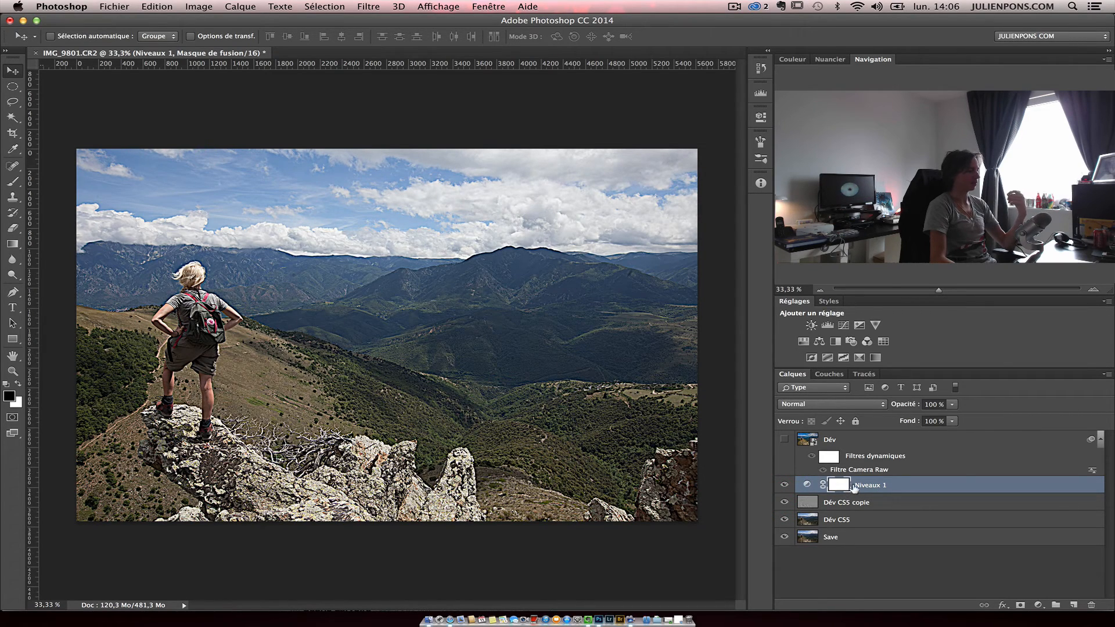
Step: Add a Vibrance adjustment layer above Niveaux 1 and set its vibrance to +76
click(875, 326)
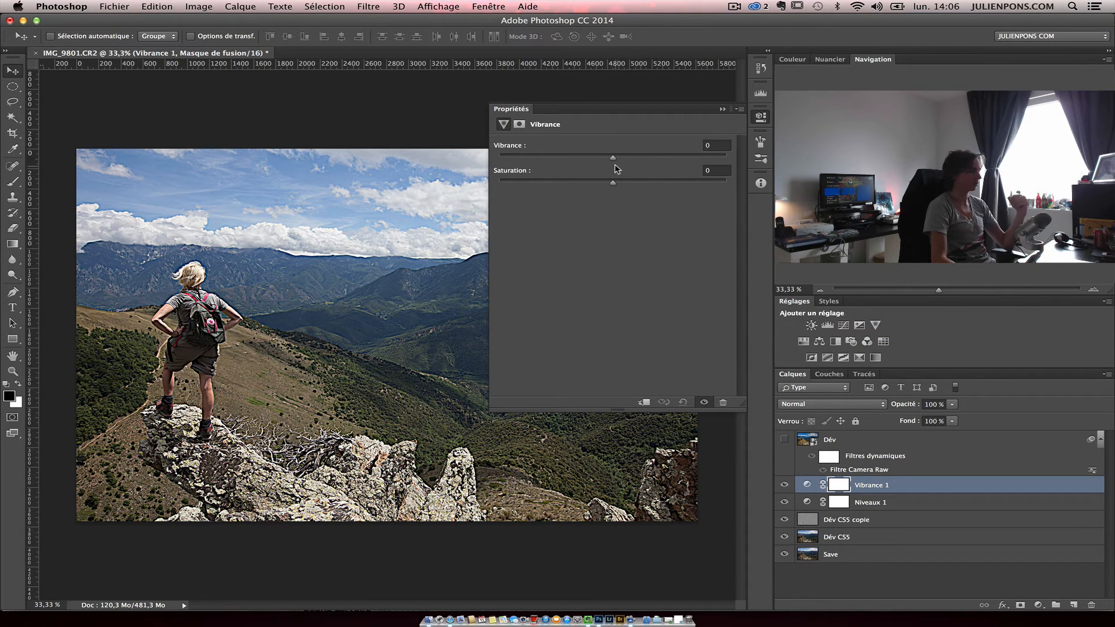
drag(627, 162, 696, 164)
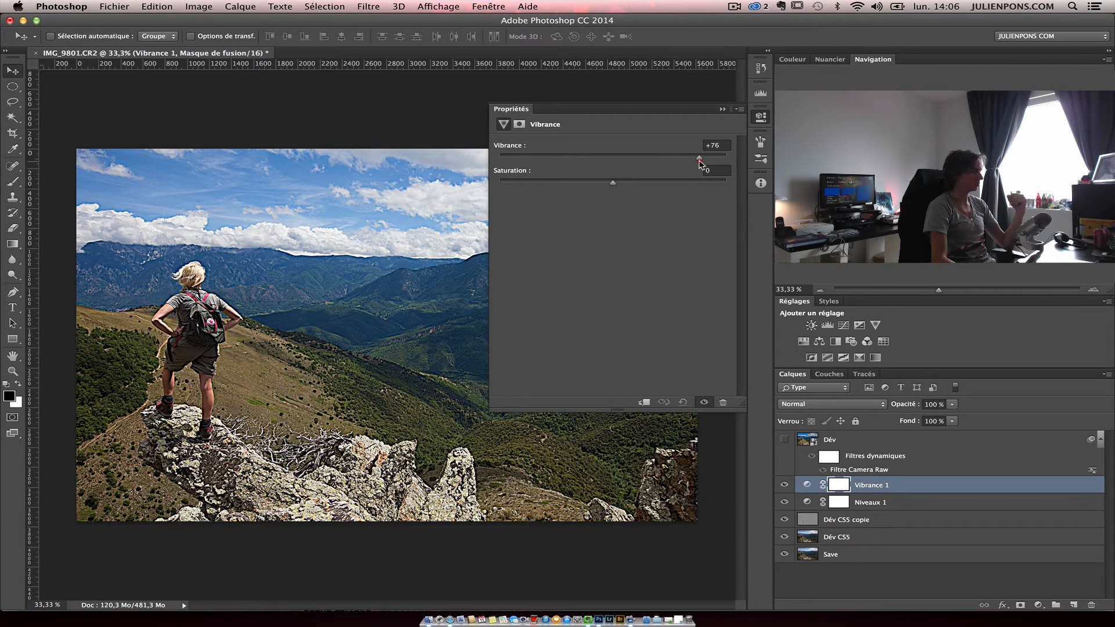
click(723, 108)
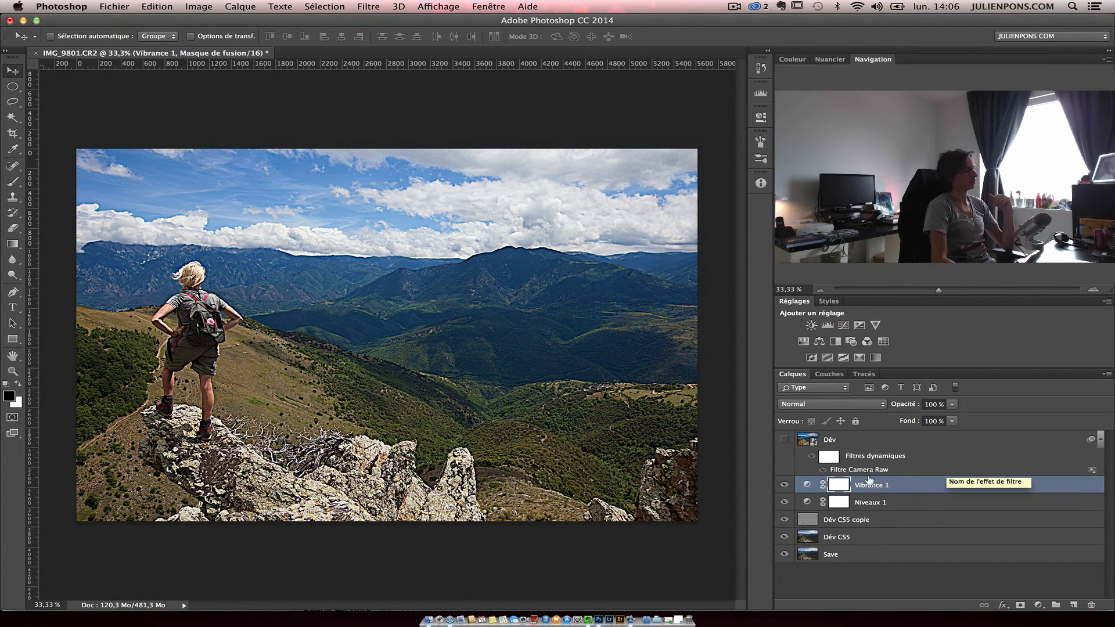
Step: Compare the Camera Raw version on the Dév layer with the older-tools version made of Levels, high-pass and Vibrance
click(784, 439)
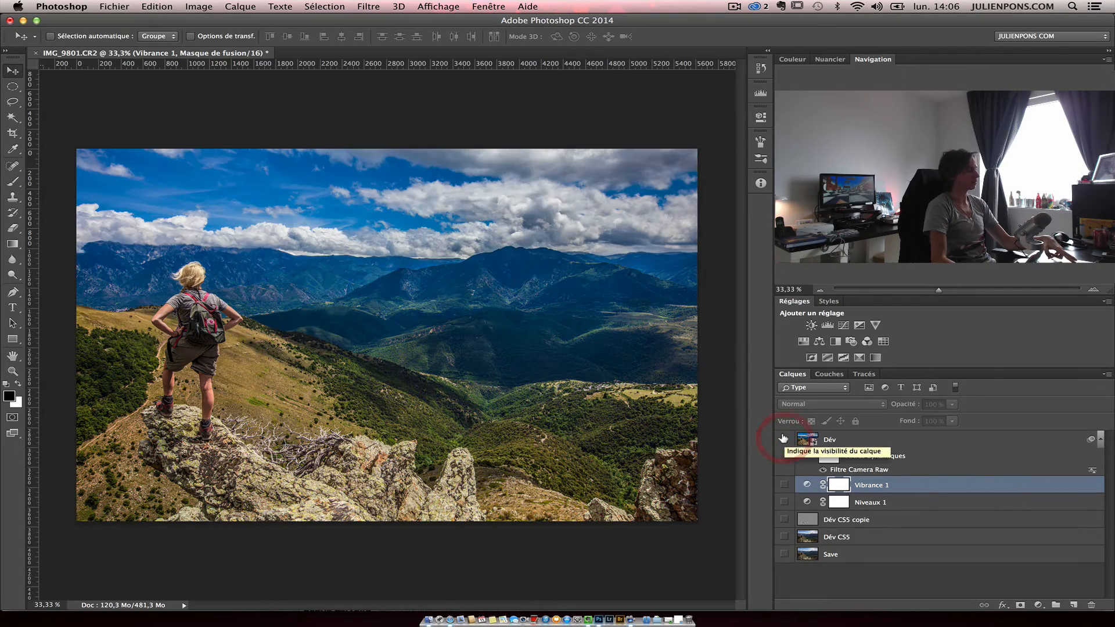
click(783, 438)
click(783, 438)
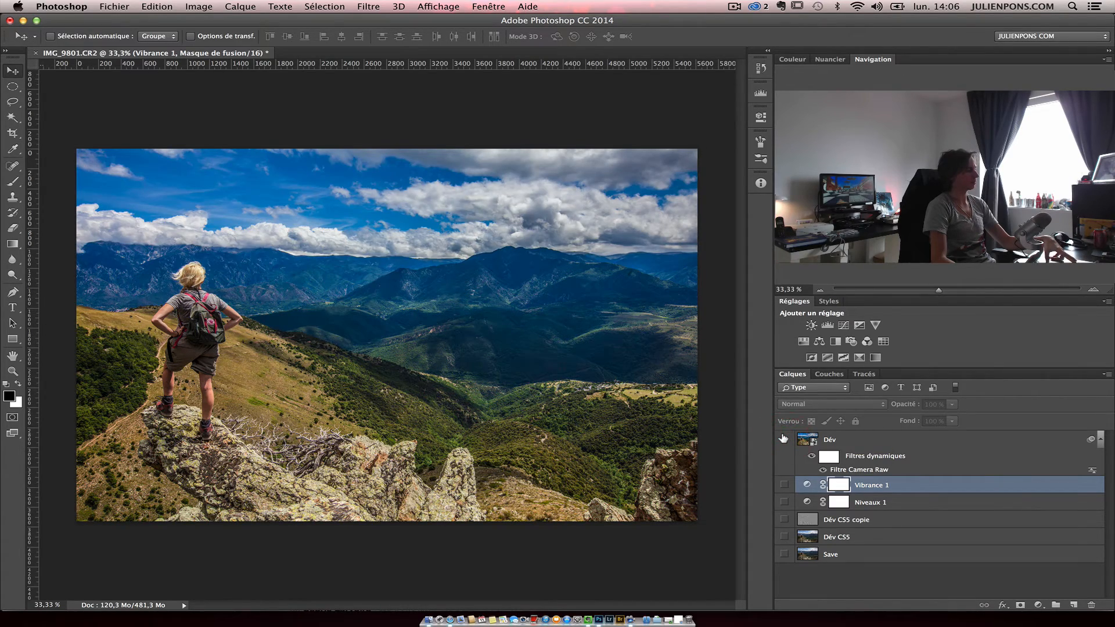
click(783, 438)
alt+click(783, 439)
alt+click(783, 440)
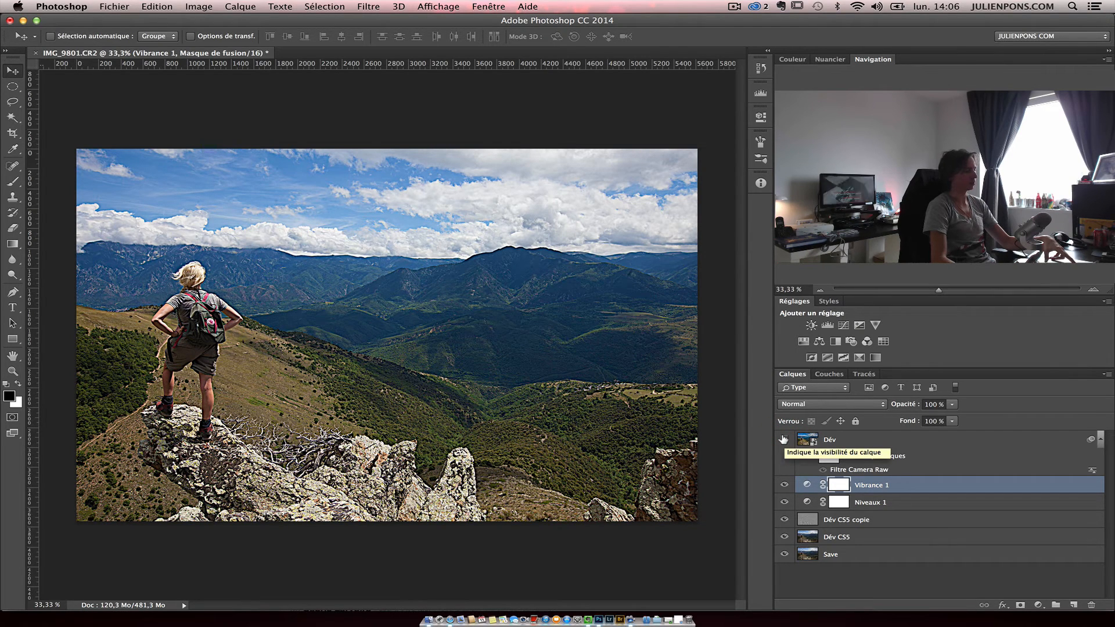
click(783, 439)
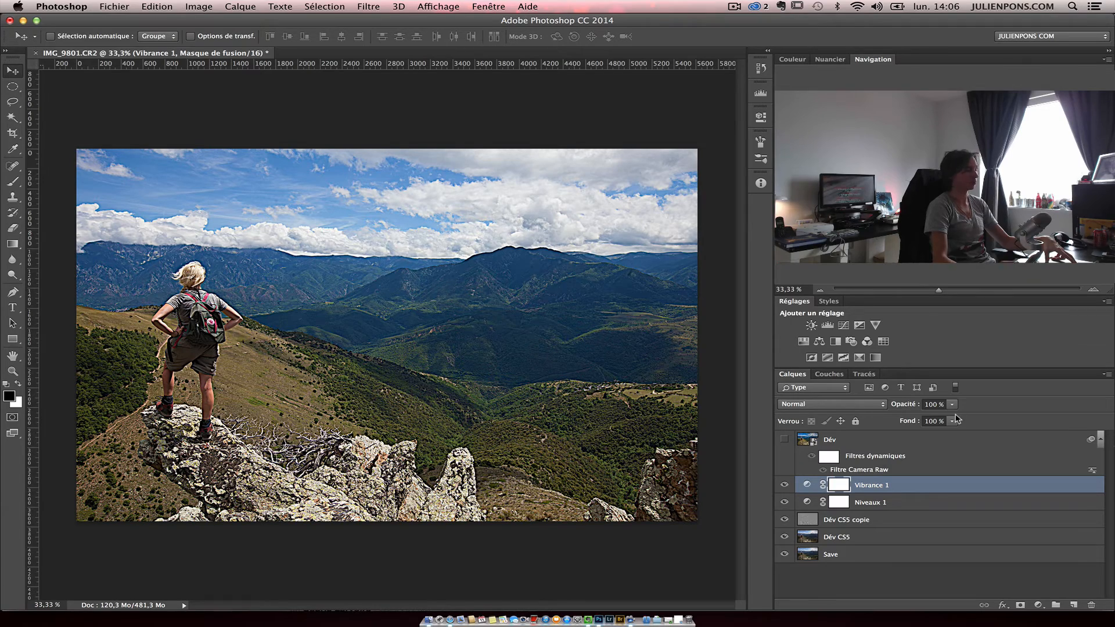
alt+click(783, 440)
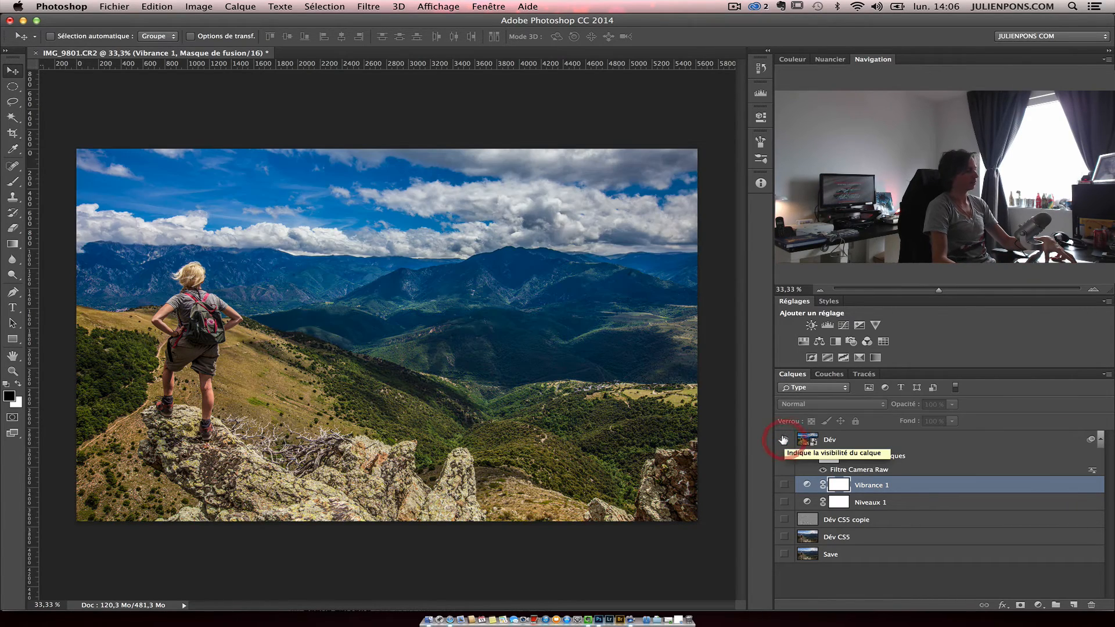
alt+click(783, 440)
alt+click(784, 439)
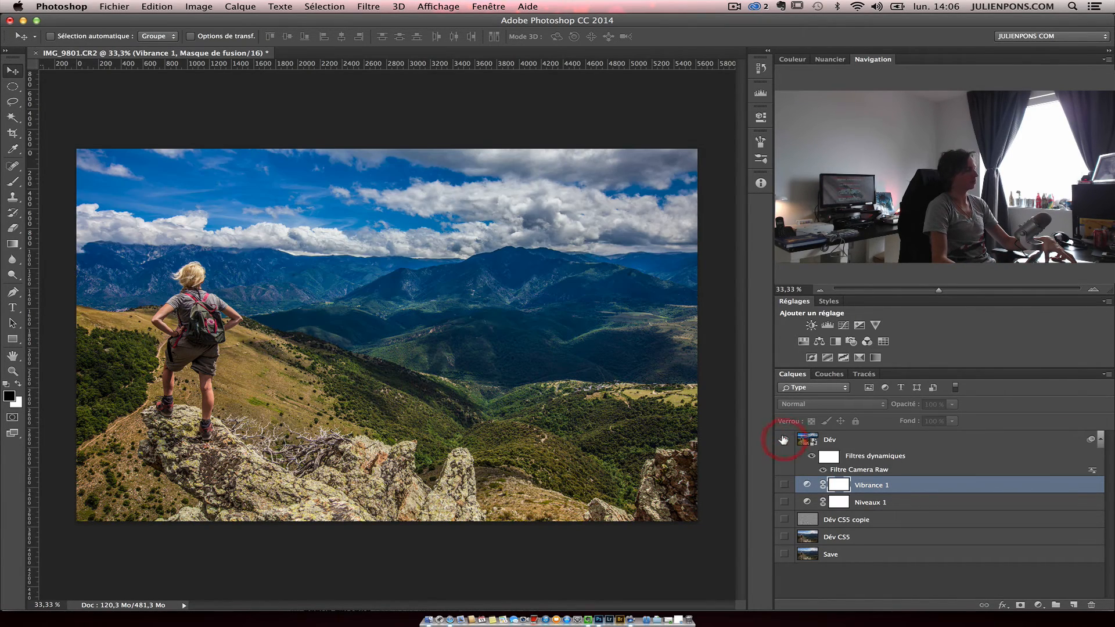
alt+click(783, 439)
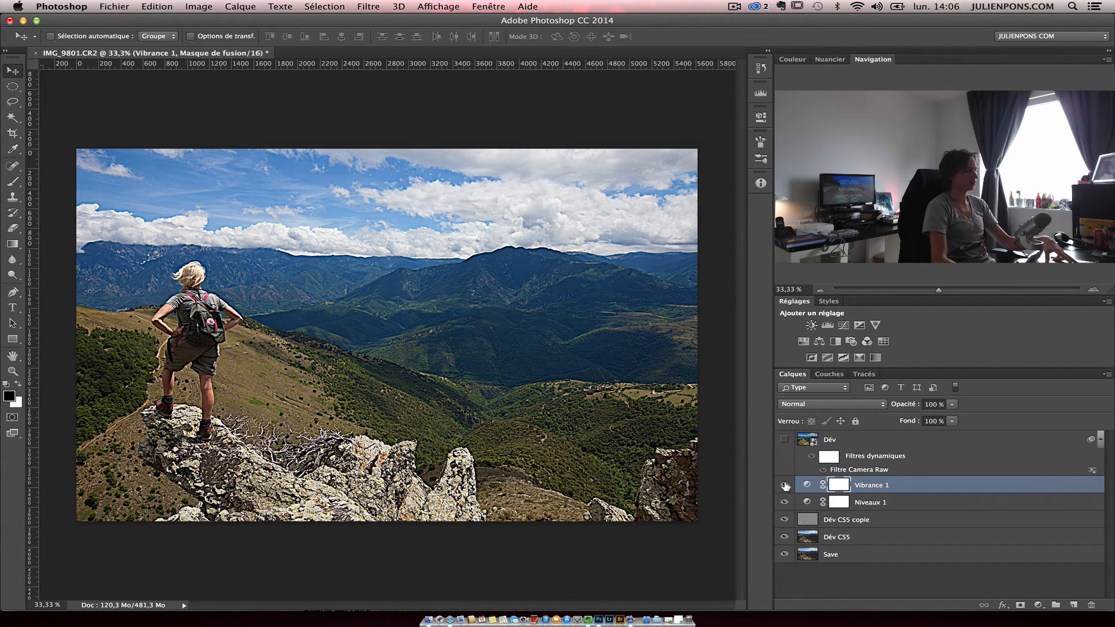
Step: Hide the Vibrance 1, Niveaux 1, Dév CS5 copie and Dév CS5 layers, and show and select the Dév layer
drag(785, 486, 784, 537)
click(784, 440)
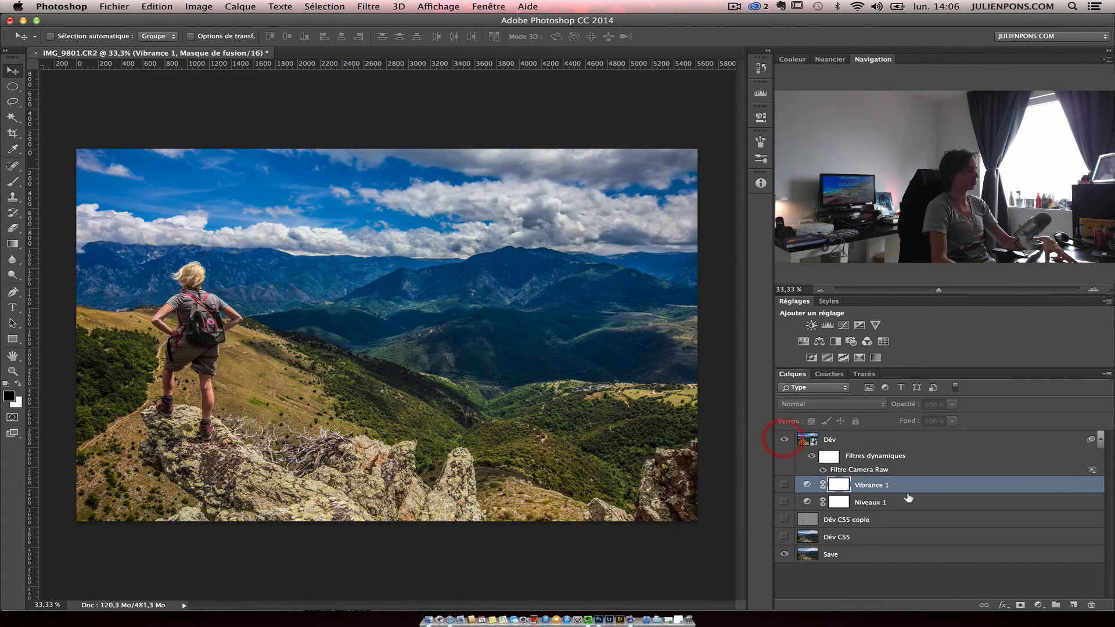
click(854, 445)
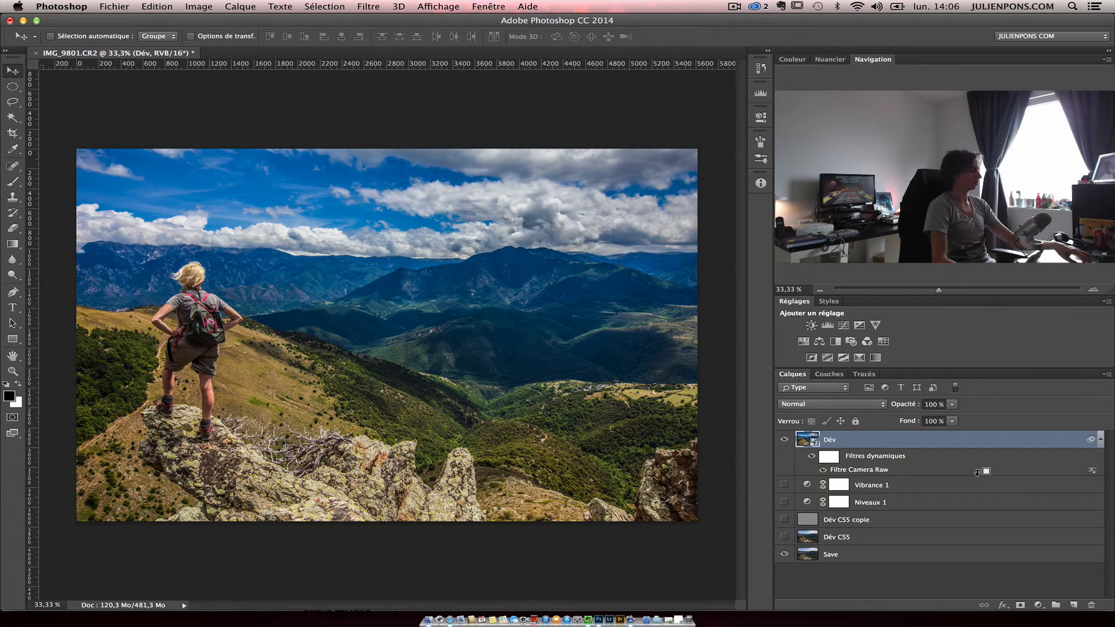
Step: Stamp the visible layers into a new layer above Dév and name it Passe Haut
key(super+alt+shift+e)
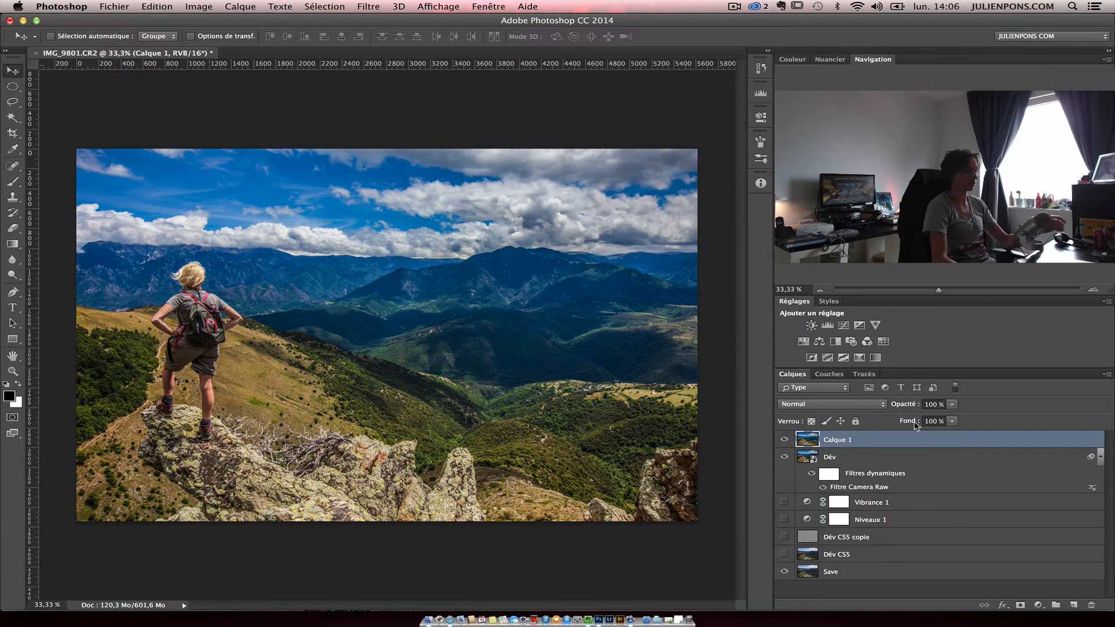
double_click(837, 439)
text(Pa)
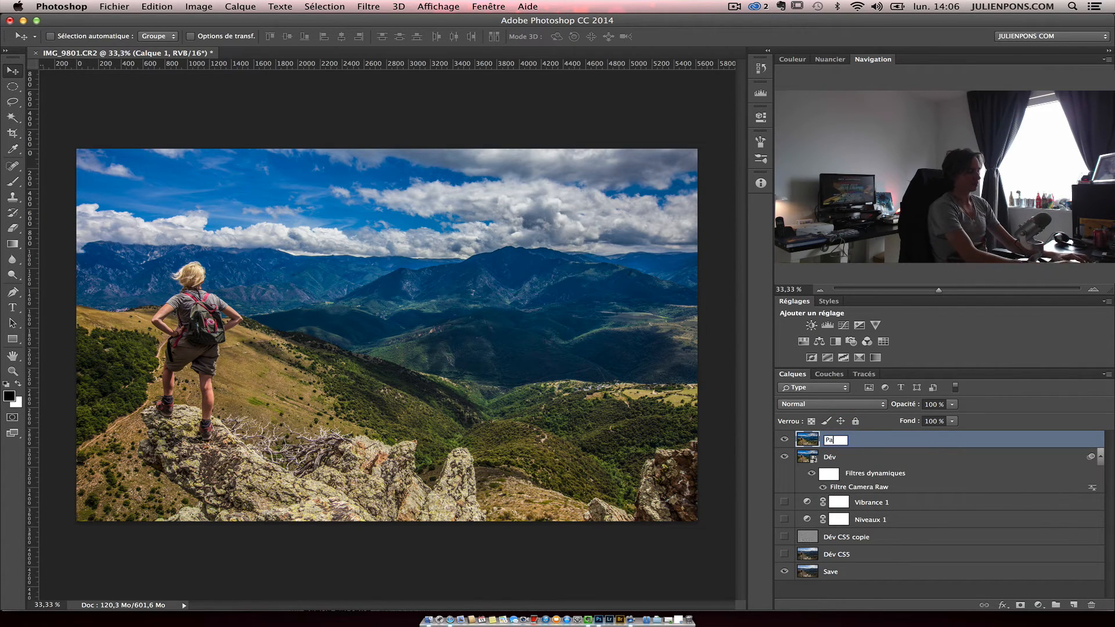
text(sse Haut)
key(Return)
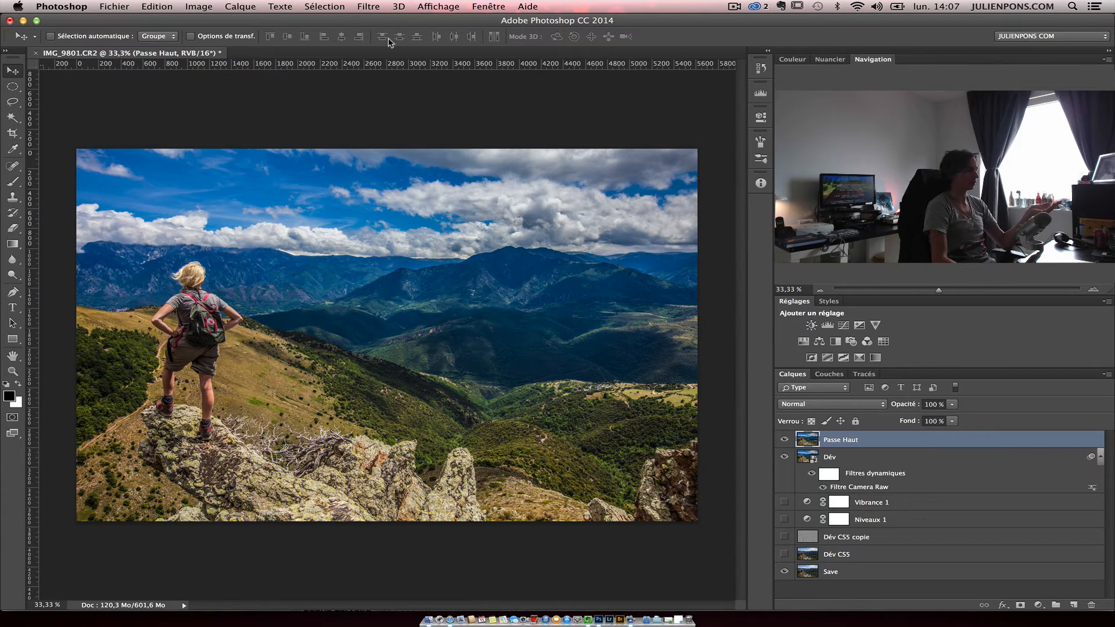
Step: Reapply the last Passe-haut filter to the Passe Haut layer and set its blending mode to Lumière linéaire
click(367, 7)
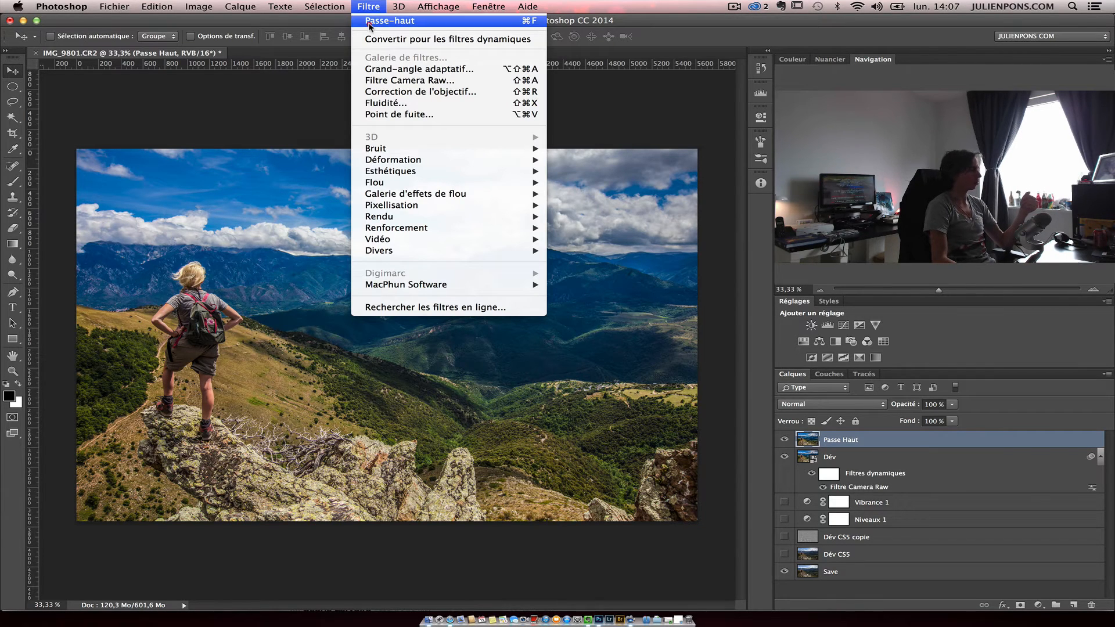
click(370, 21)
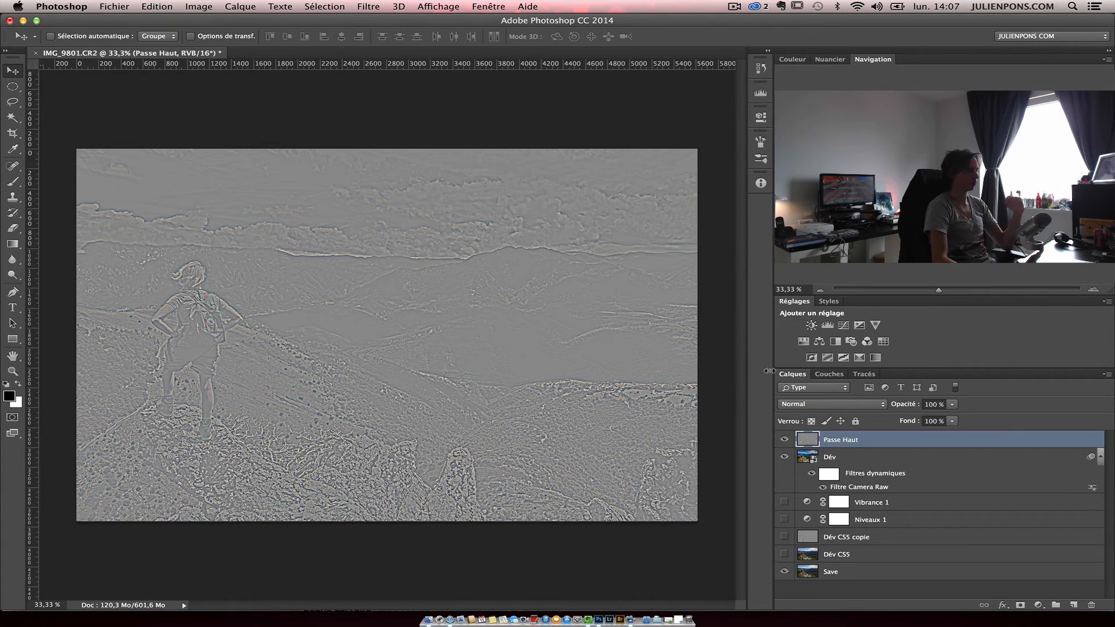
click(871, 406)
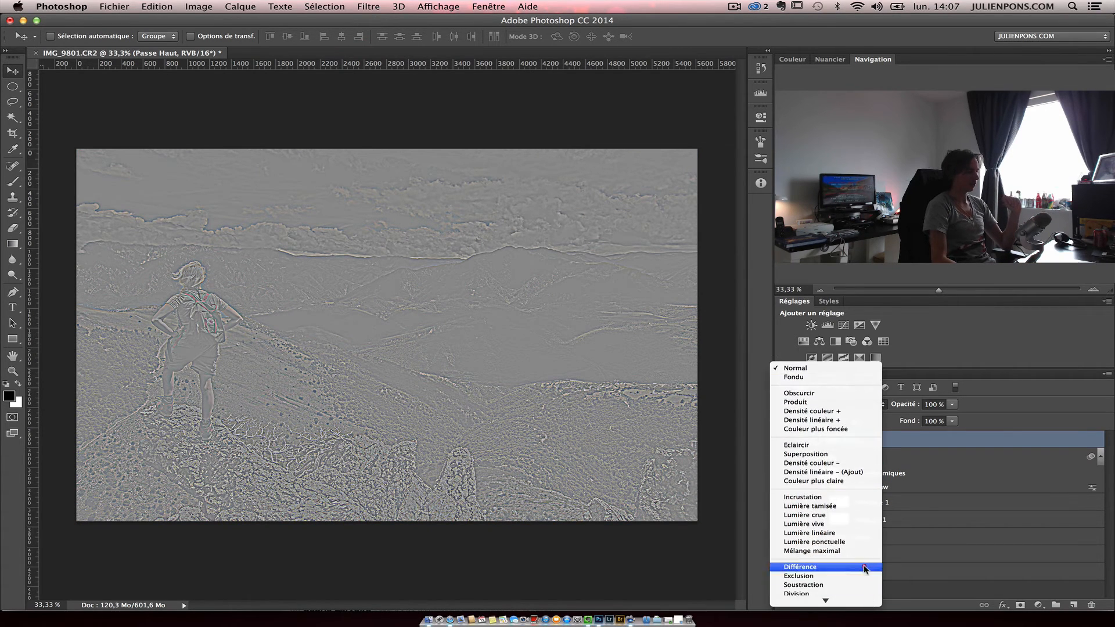
click(865, 533)
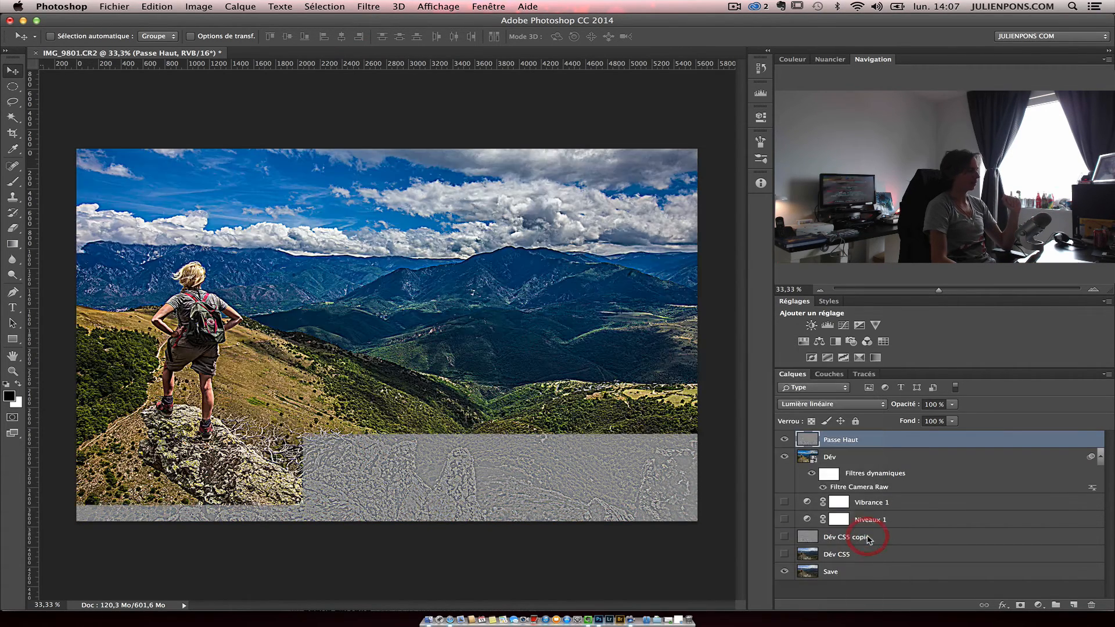
Step: Compare the photo with and without the Passe Haut layer, and reduce that layer's opacity to 29 %
click(782, 438)
click(782, 438)
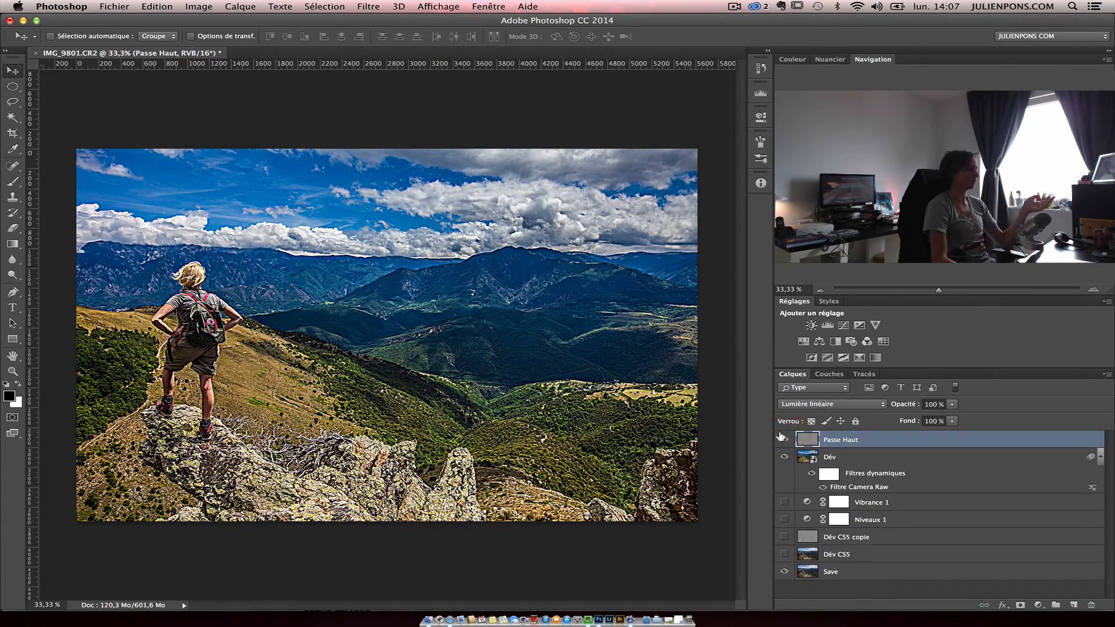
click(782, 438)
click(782, 438)
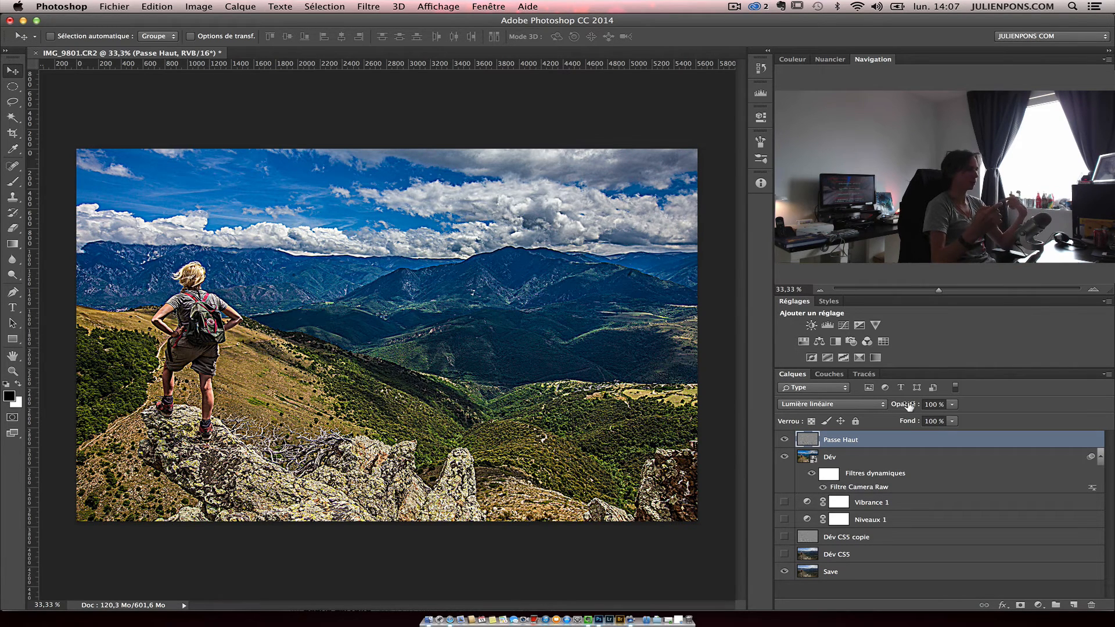
mouse_move(909, 407)
mouse_down()
mouse_move(850, 404)
mouse_move(907, 403)
mouse_up()
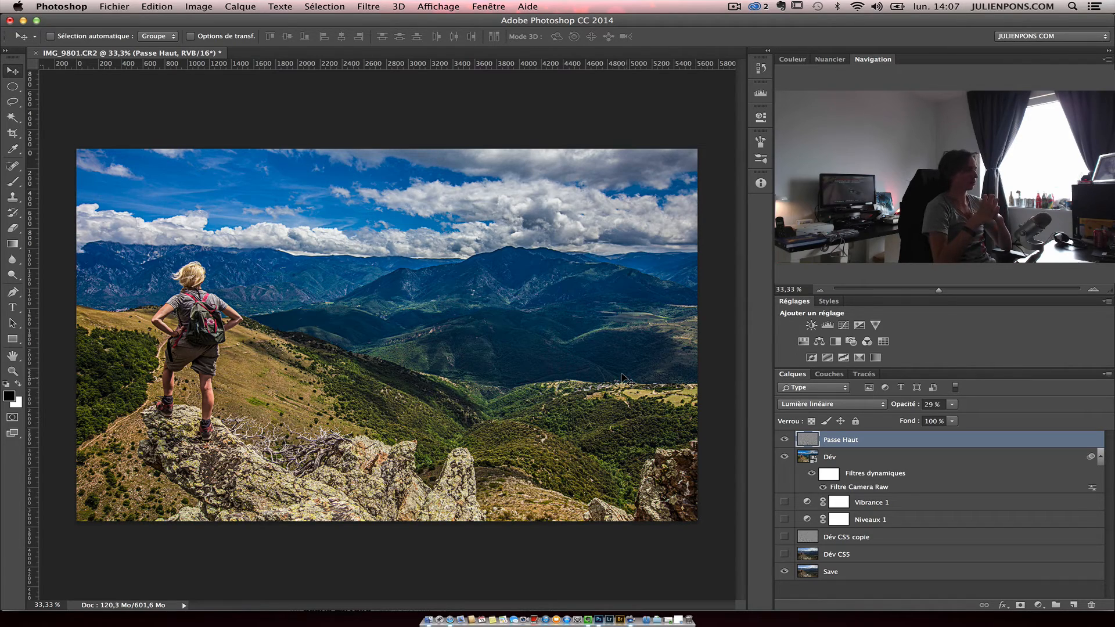
Step: Compare the finished development with the original photo by isolating the Save layer and restoring the other layers repeatedly
alt+click(784, 571)
alt+click(784, 571)
alt+click(783, 571)
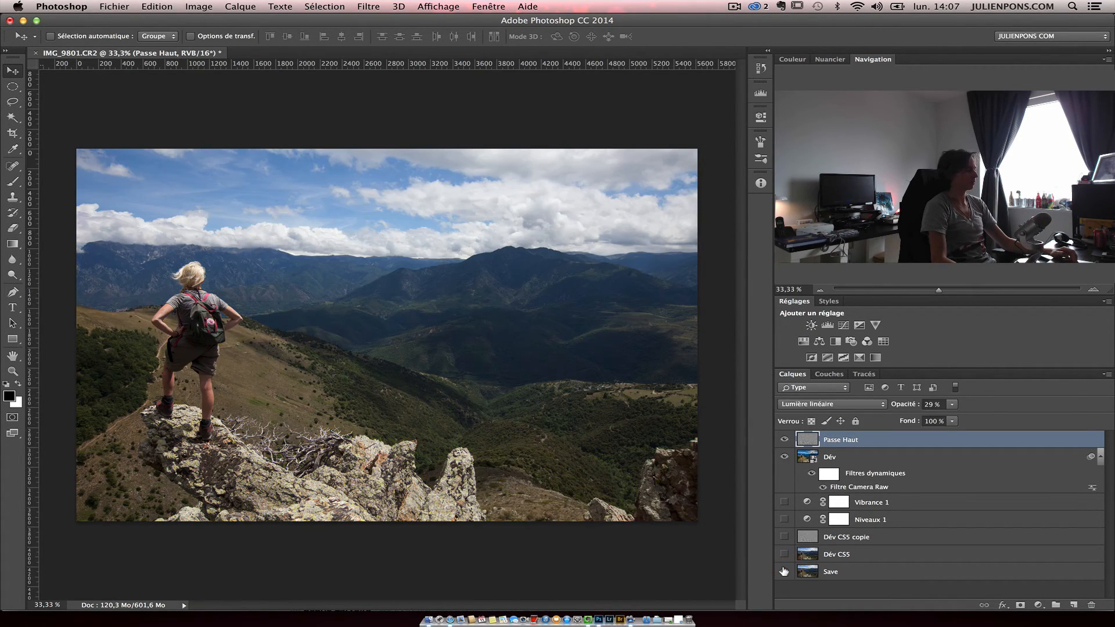
alt+click(784, 571)
alt+click(784, 571)
alt+click(784, 571)
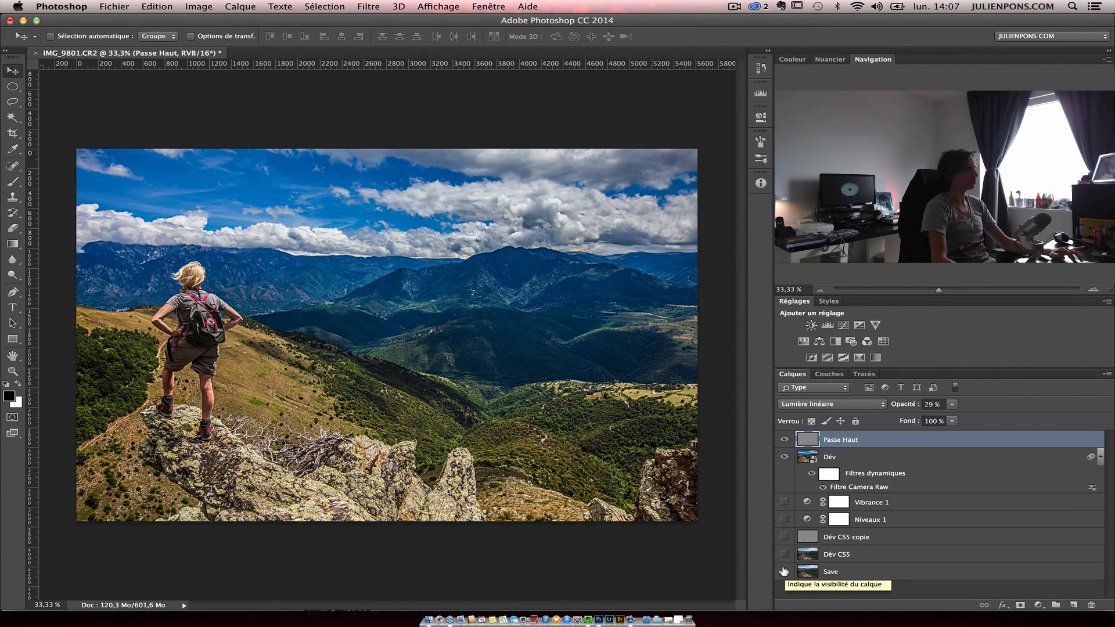
alt+click(784, 571)
alt+click(784, 571)
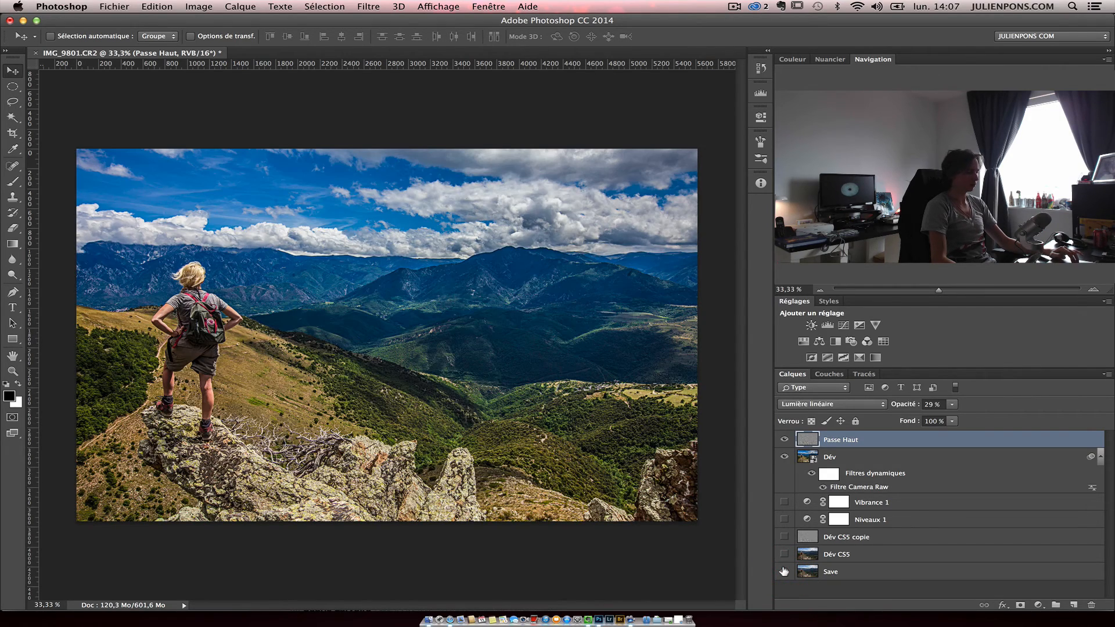
alt+click(784, 571)
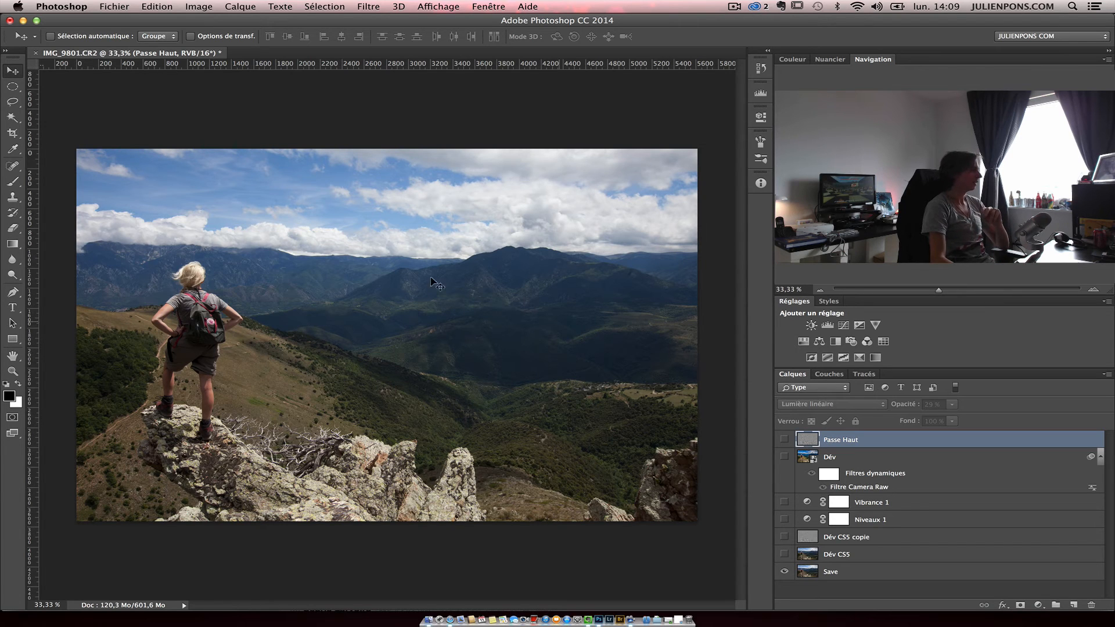
Step: Switch to Safari and view the trainer's website and Facebook page
click(449, 620)
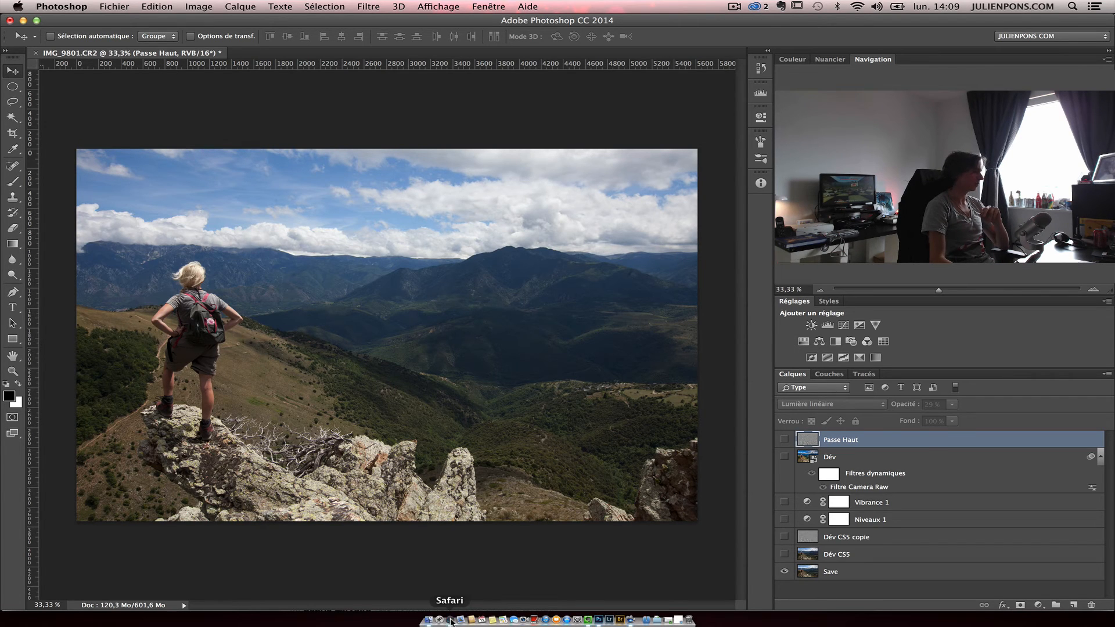
click(143, 62)
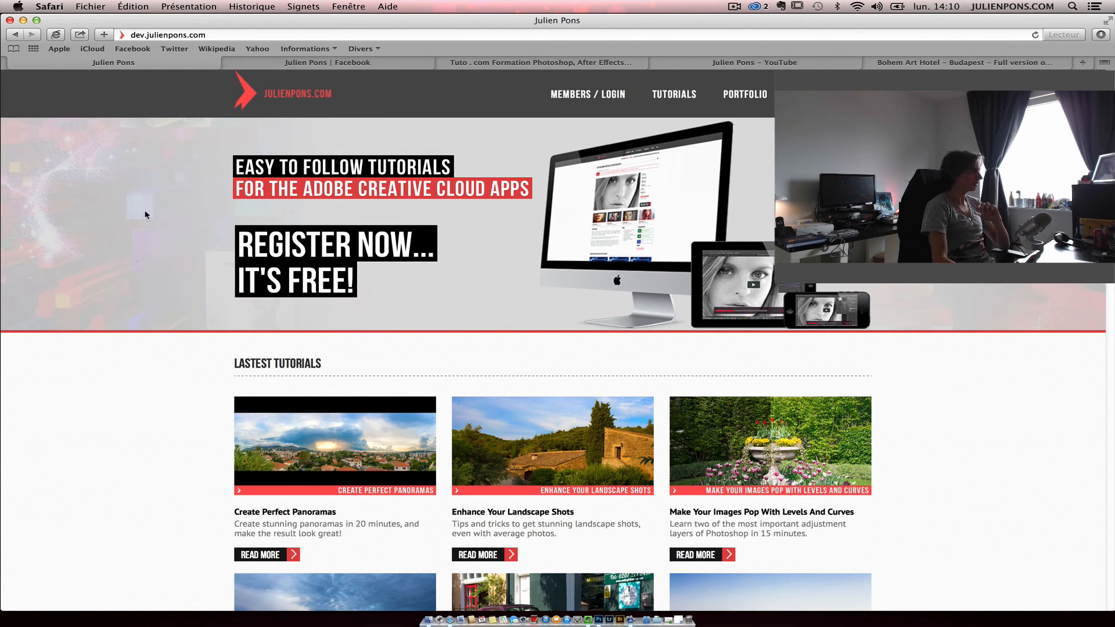
click(395, 65)
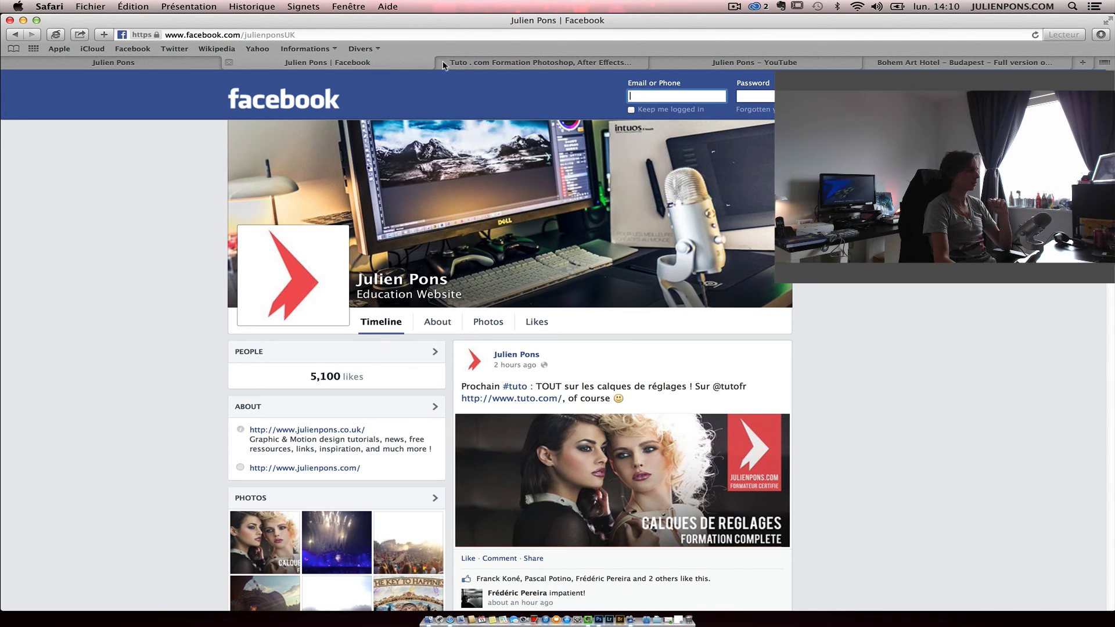
Step: Search Tuto.com for the trainer's courses and view the videos page of the trainer's YouTube channel
click(522, 61)
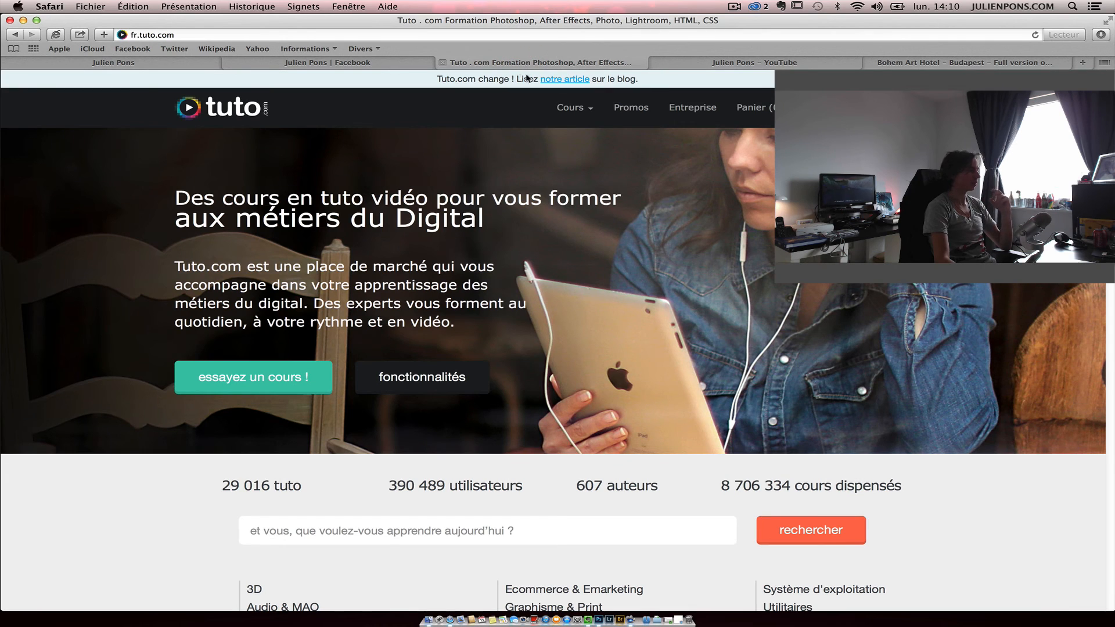
scroll(239, 318, down, 3)
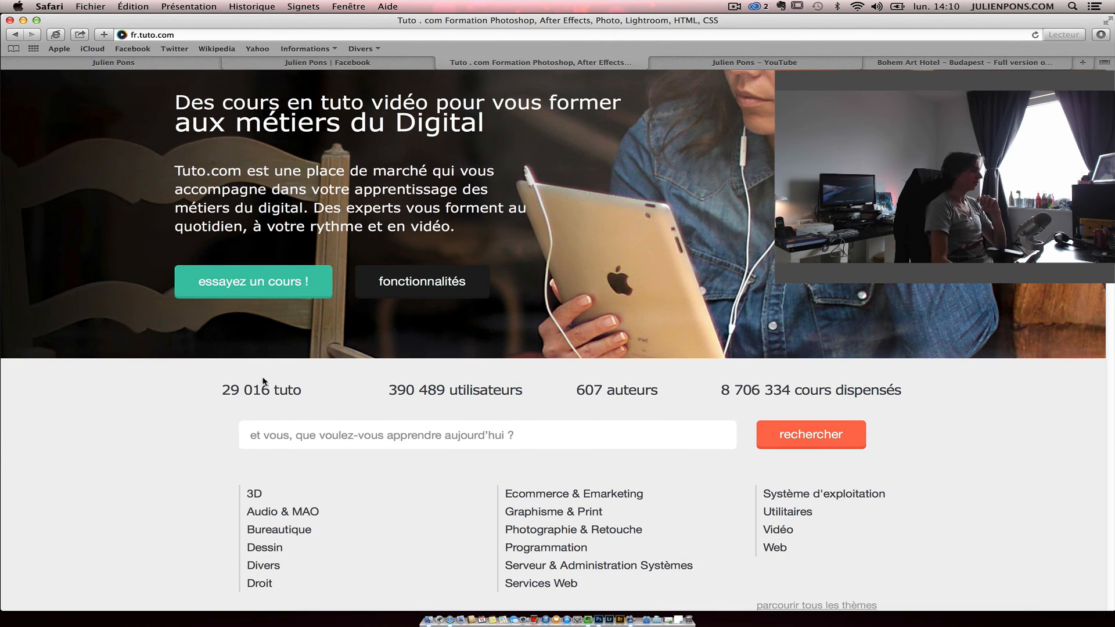
click(299, 439)
text(julienpons)
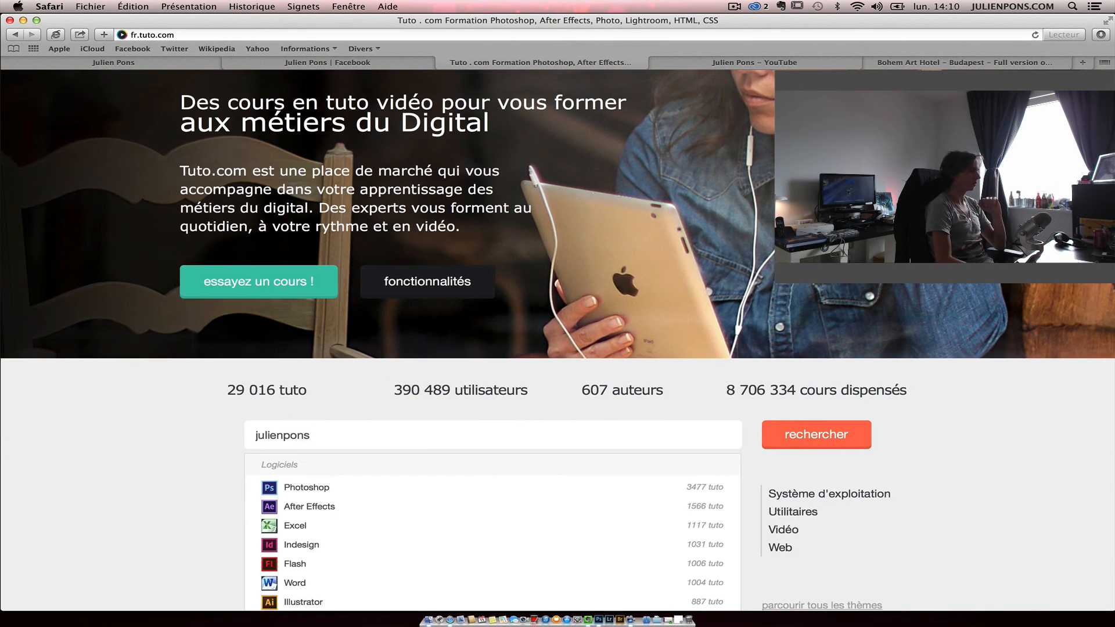
click(852, 435)
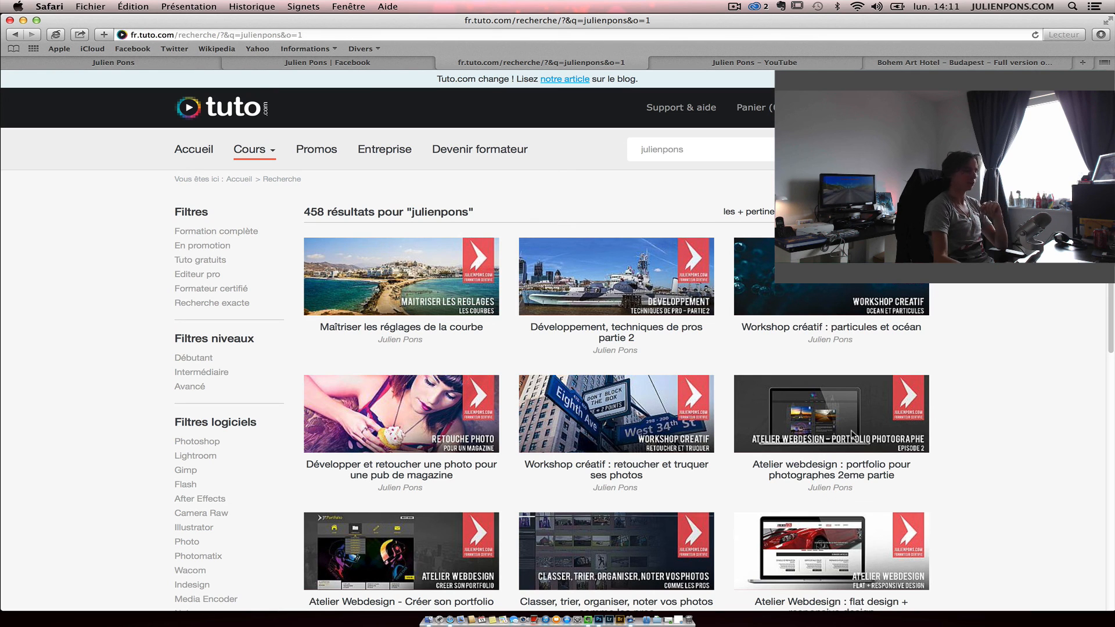
click(764, 64)
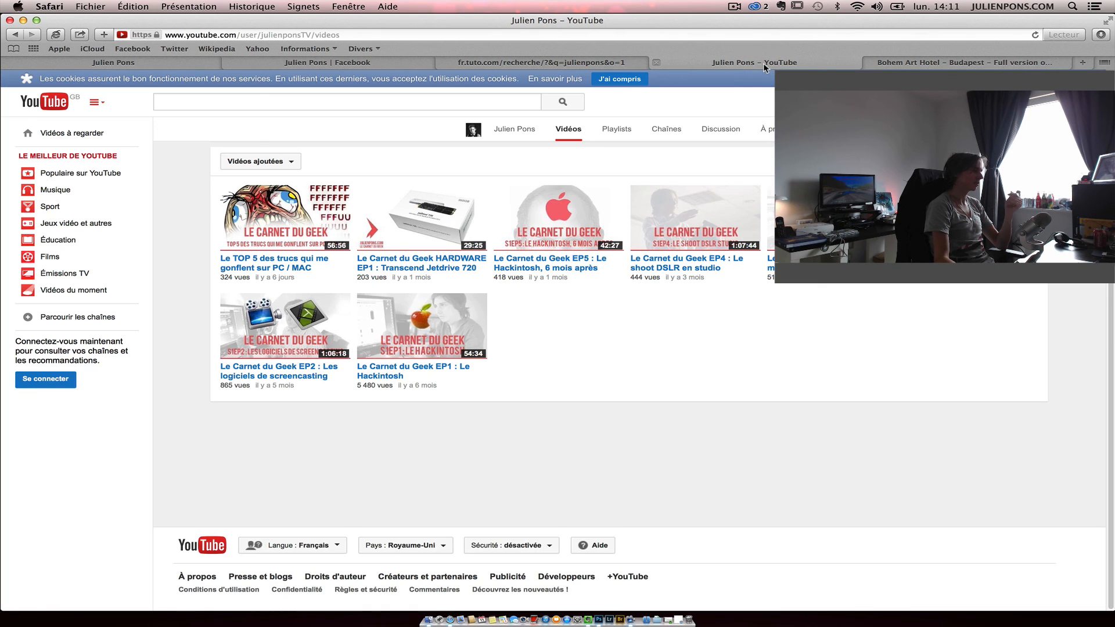